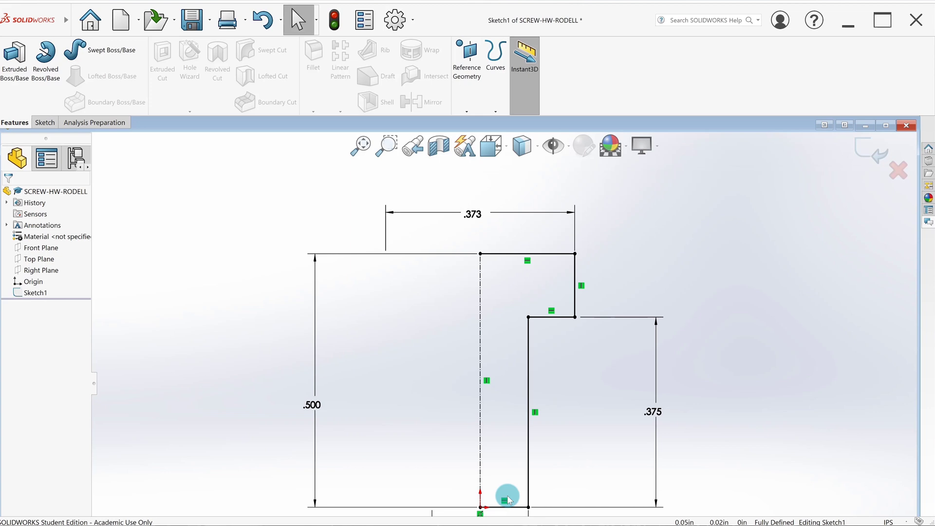
Step: Replace the .373 head width with a 0.373in diameter dimension from the outer line across the centerline
{"action": "left_click", "coordinate": [476, 215]}
{"action": "key", "text": "Delete"}
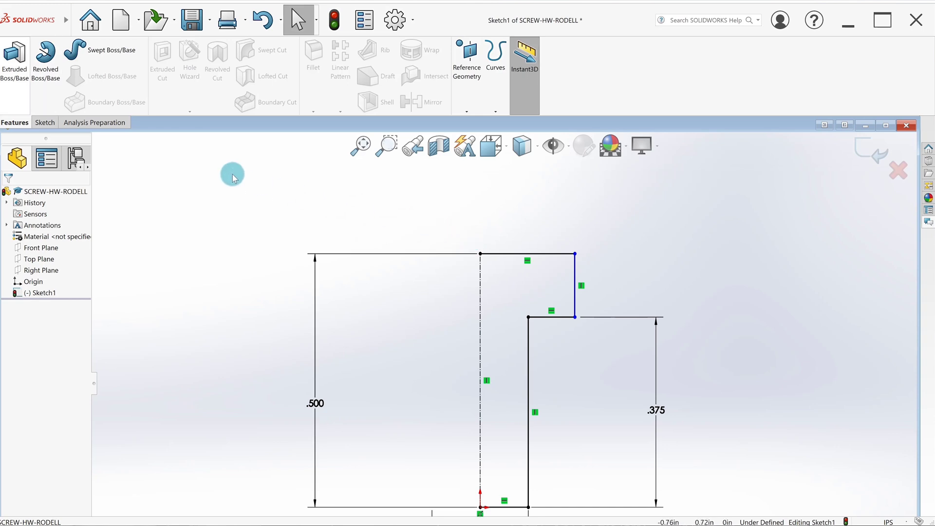
{"action": "left_click", "coordinate": [45, 122]}
{"action": "left_click", "coordinate": [42, 68]}
{"action": "left_click", "coordinate": [575, 276]}
{"action": "left_click", "coordinate": [480, 285]}
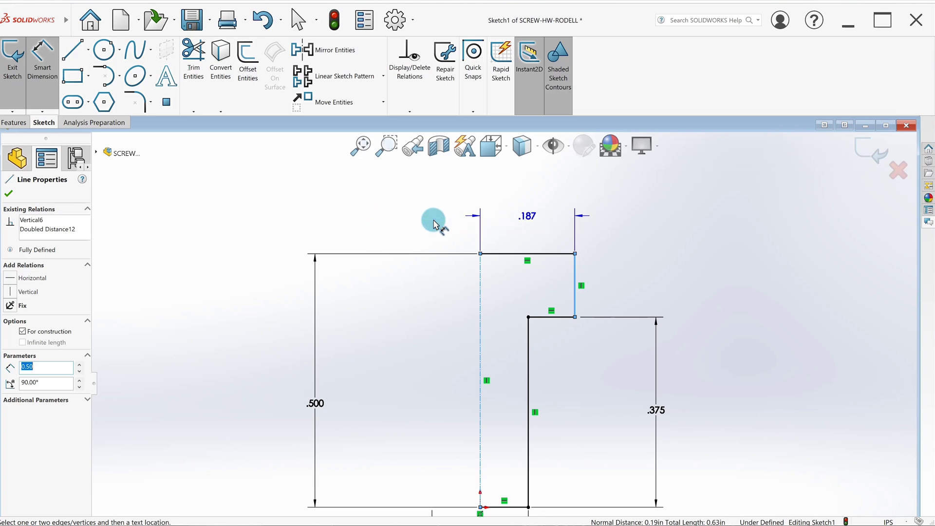
{"action": "left_click", "coordinate": [454, 217]}
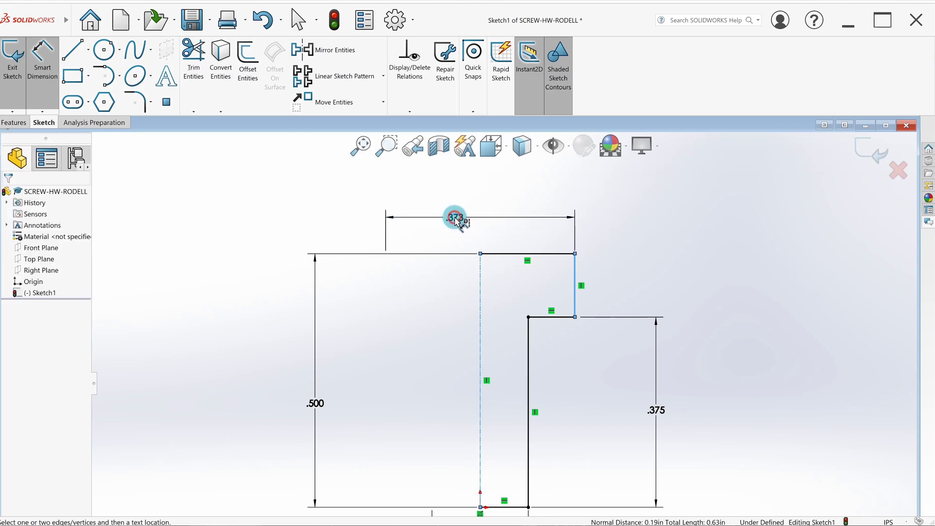
{"action": "left_click", "coordinate": [372, 196]}
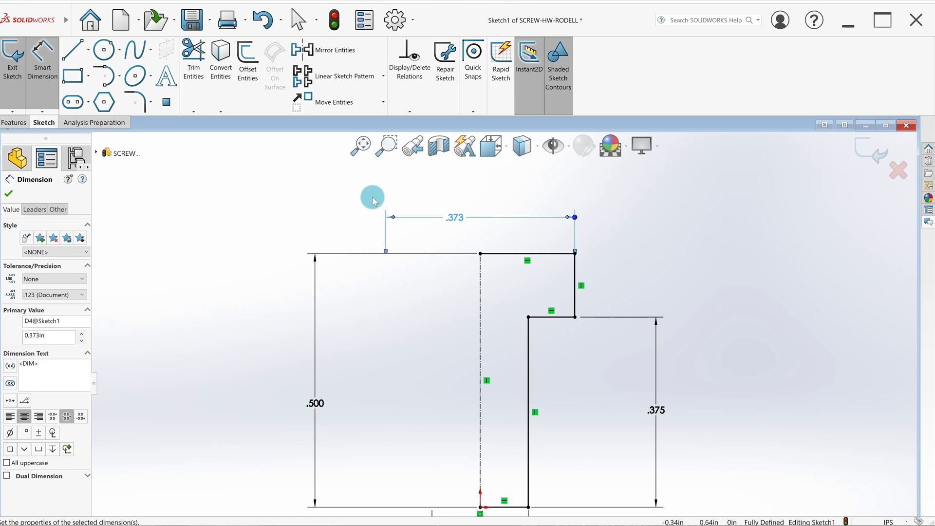
{"action": "left_click", "coordinate": [12, 68]}
Step: Revolve Sketch1 a full 360° Blind about its centerline, letting the sketch auto-close
{"action": "left_click", "coordinate": [12, 71]}
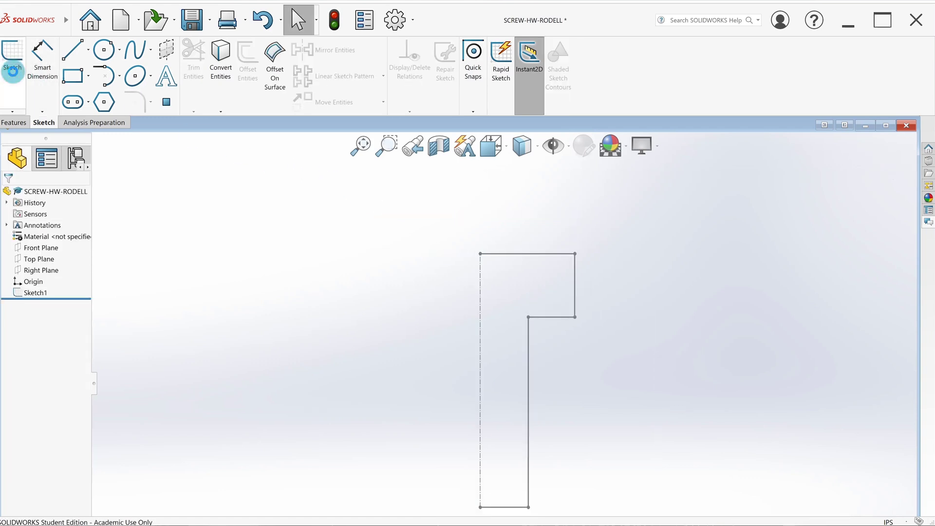
{"action": "left_click", "coordinate": [15, 122]}
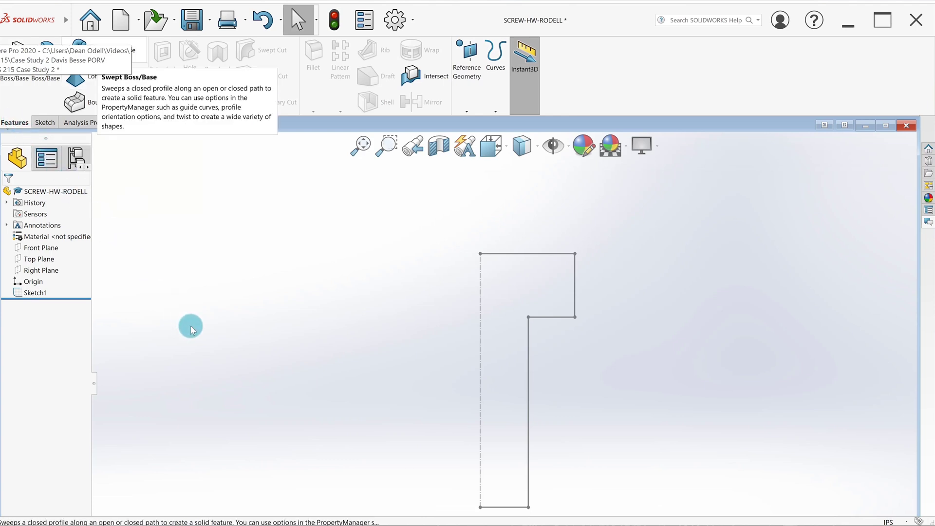
{"action": "left_click", "coordinate": [207, 346]}
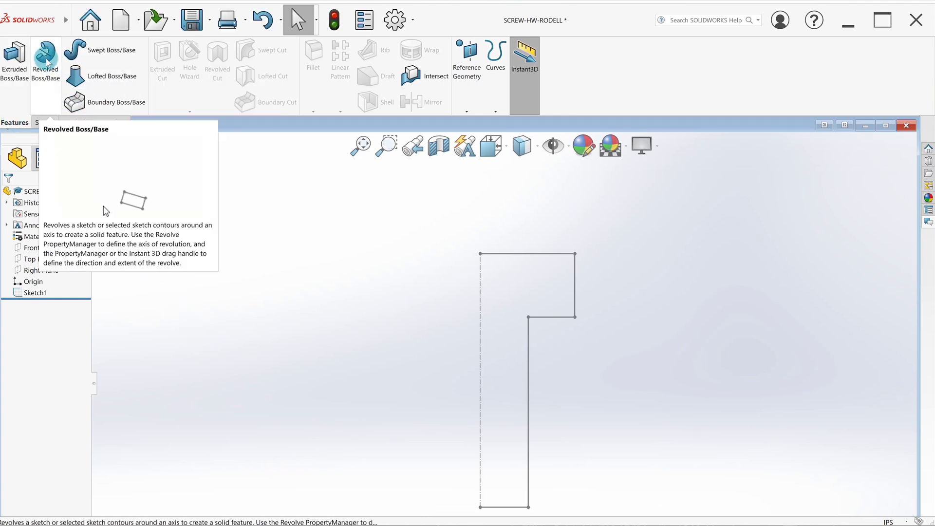
{"action": "left_click", "coordinate": [47, 62]}
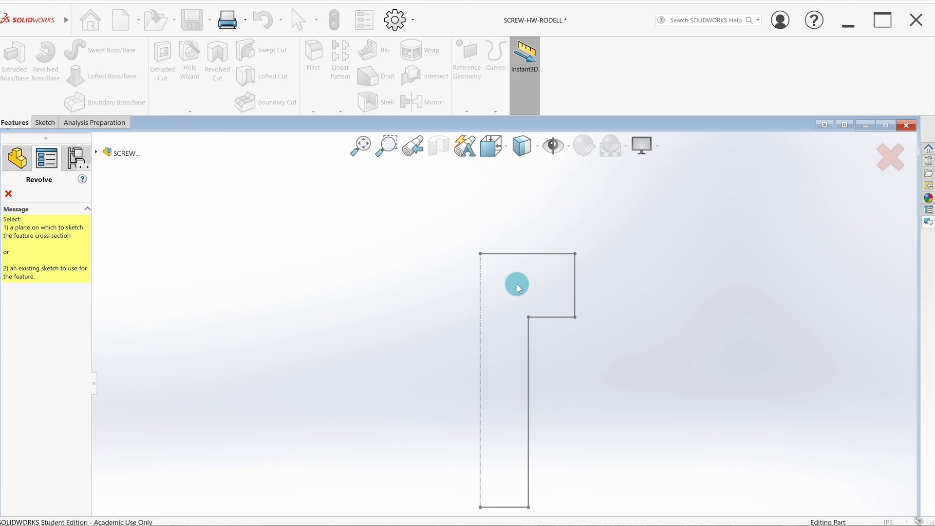
{"action": "left_click", "coordinate": [97, 154]}
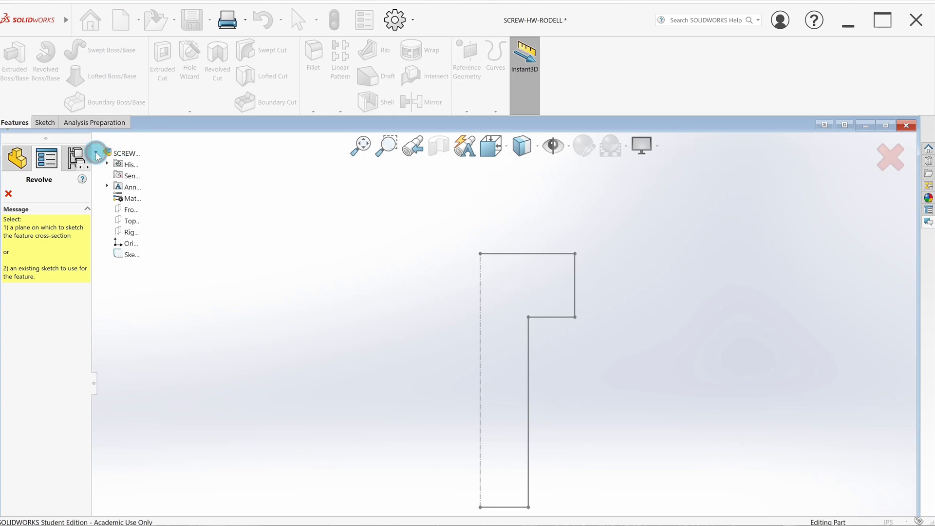
{"action": "left_click", "coordinate": [129, 257]}
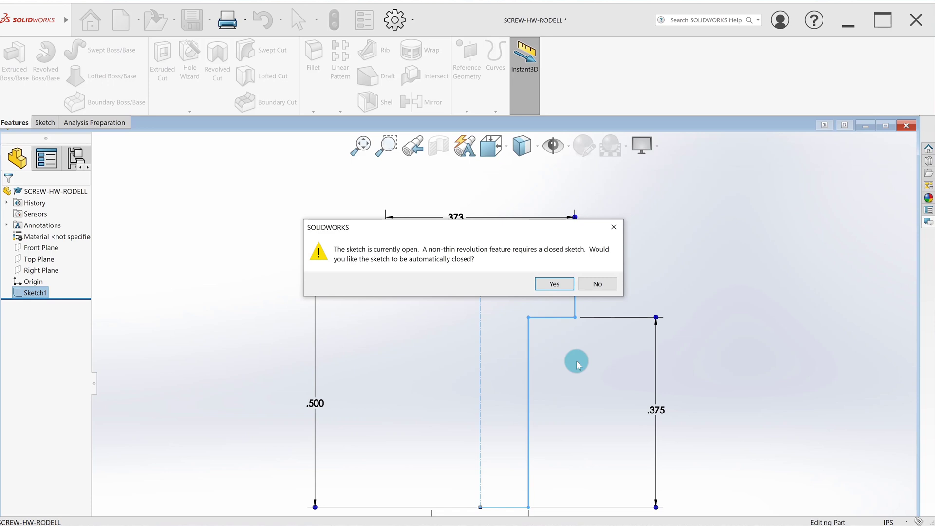
{"action": "left_click", "coordinate": [555, 285]}
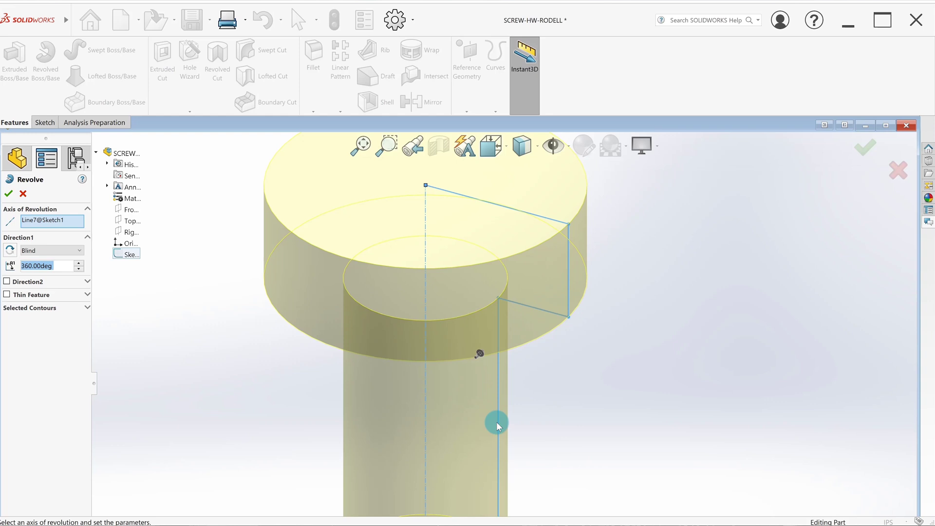
{"action": "scroll", "coordinate": [496, 422], "scroll_direction": "up", "scroll_amount": 3}
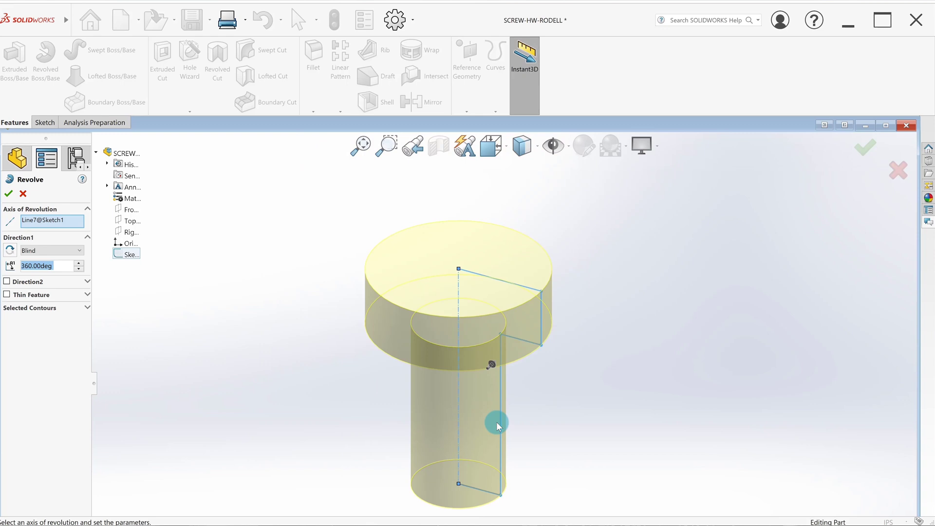
{"action": "left_click", "coordinate": [9, 194]}
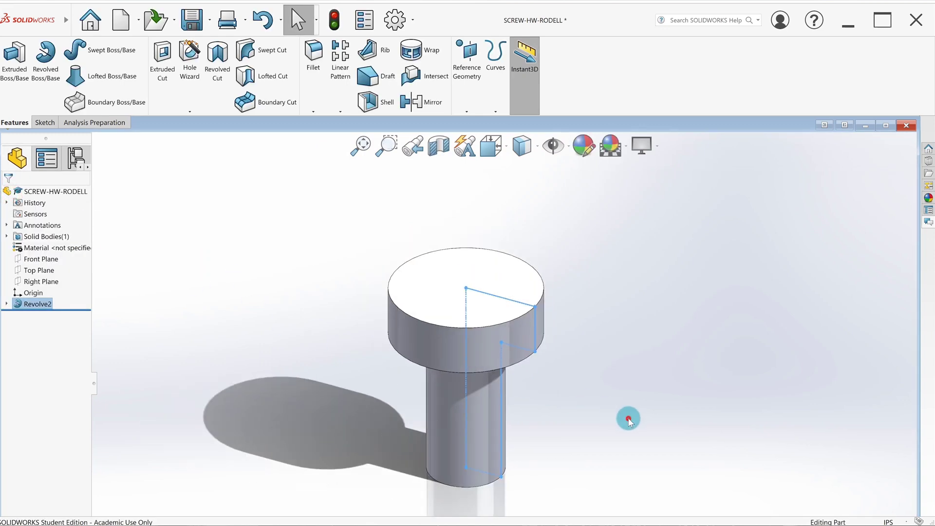
Step: Edit Sketch1 under Revolve2, view it Normal To and maximize the window
{"action": "left_click", "coordinate": [38, 304]}
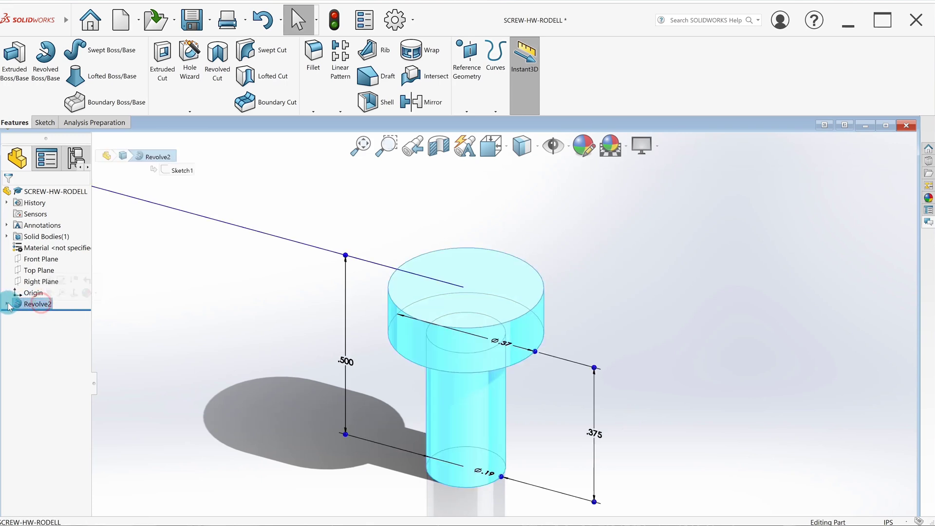
{"action": "left_click", "coordinate": [6, 304]}
{"action": "left_click", "coordinate": [48, 315]}
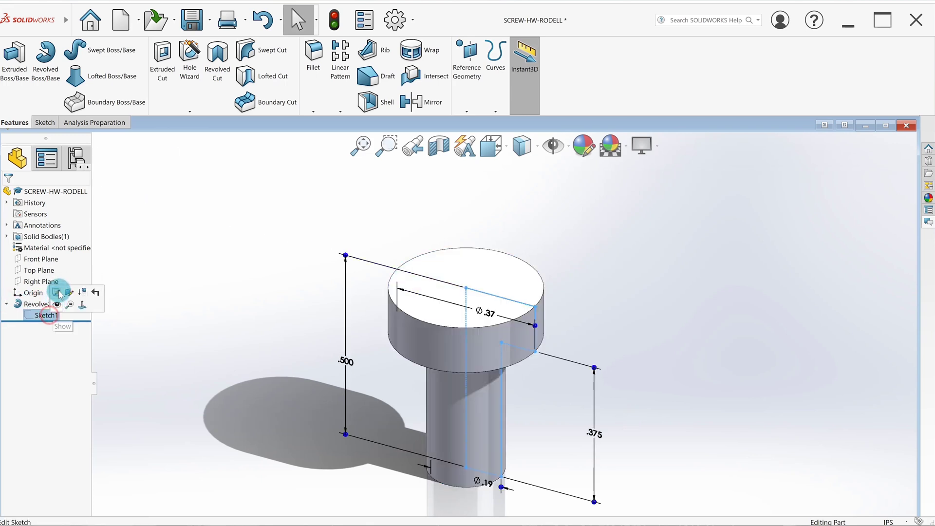
{"action": "left_click", "coordinate": [57, 293]}
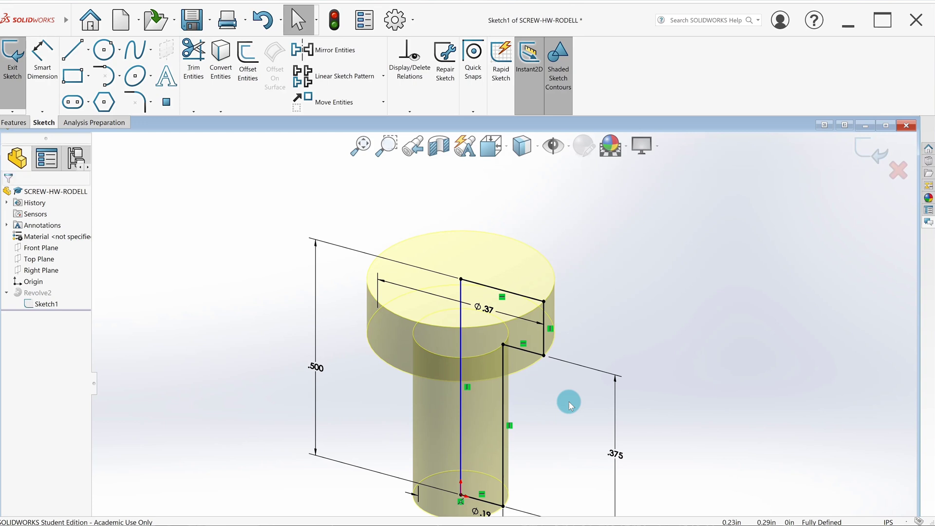
{"action": "scroll", "coordinate": [569, 401], "scroll_direction": "up", "scroll_amount": 1}
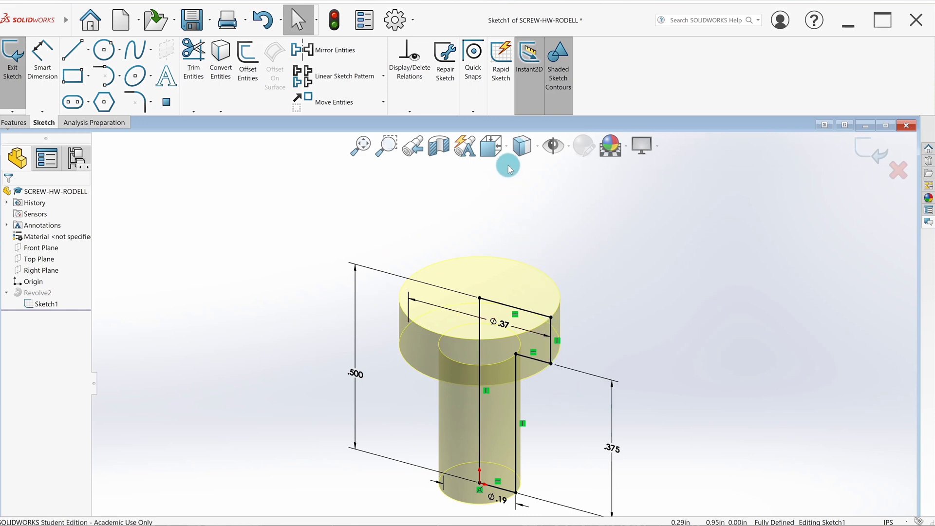
{"action": "key", "text": "ctrl+8"}
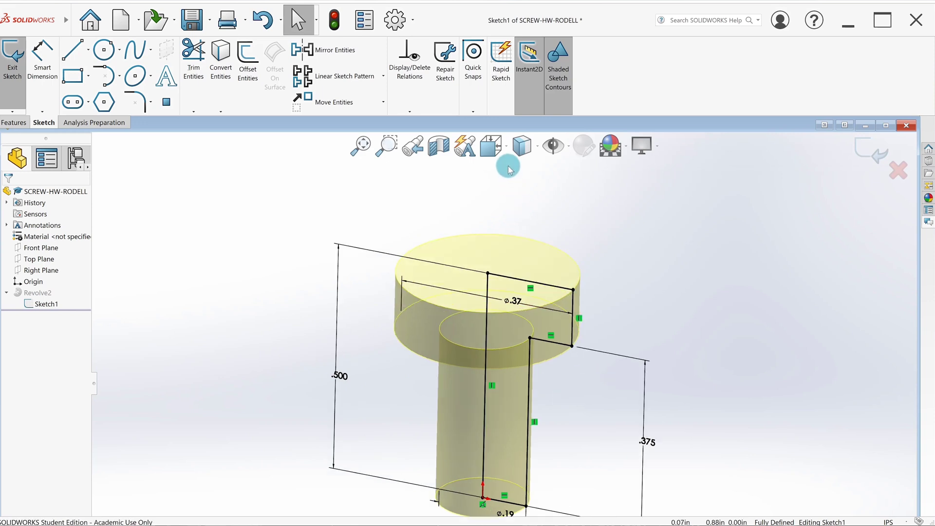
{"action": "scroll", "coordinate": [576, 456], "scroll_direction": "down", "scroll_amount": 2}
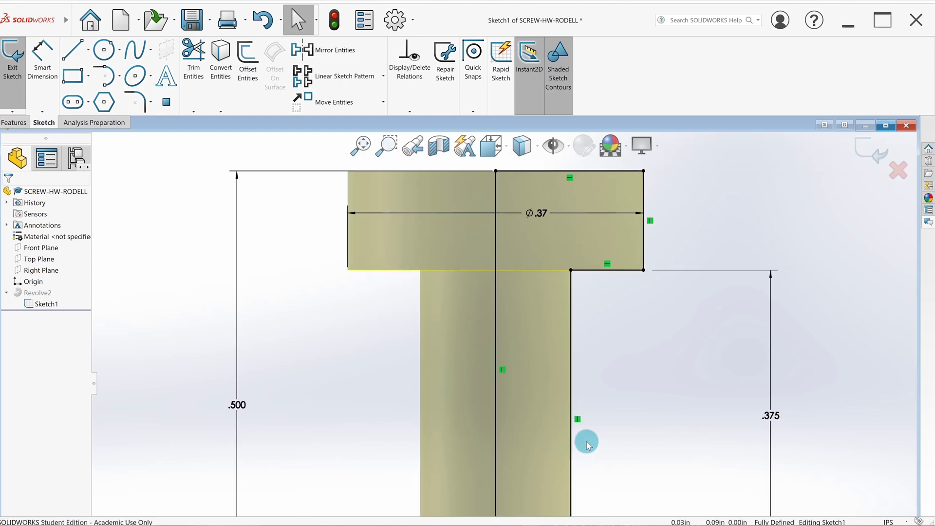
{"action": "left_click", "coordinate": [886, 126]}
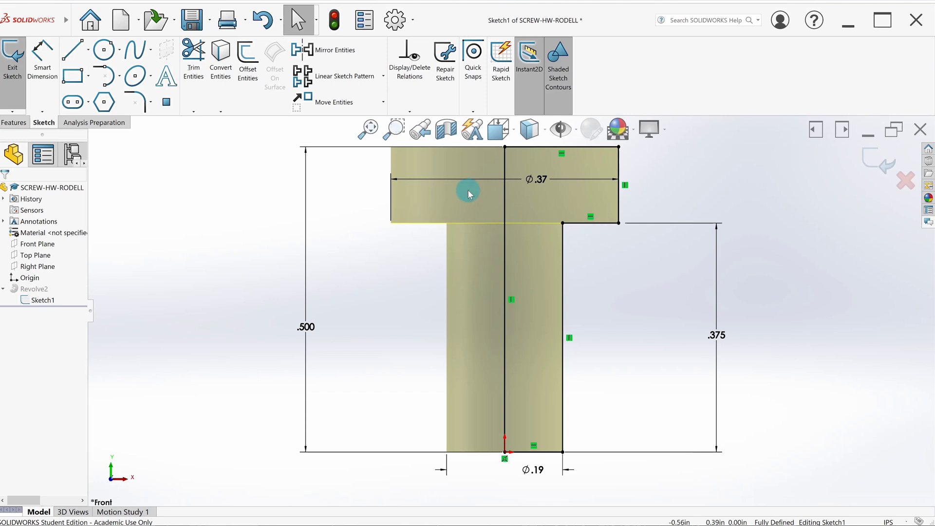
Step: Exit and reopen Sketch1 for editing, zoomed in on the head
{"action": "left_click", "coordinate": [6, 58]}
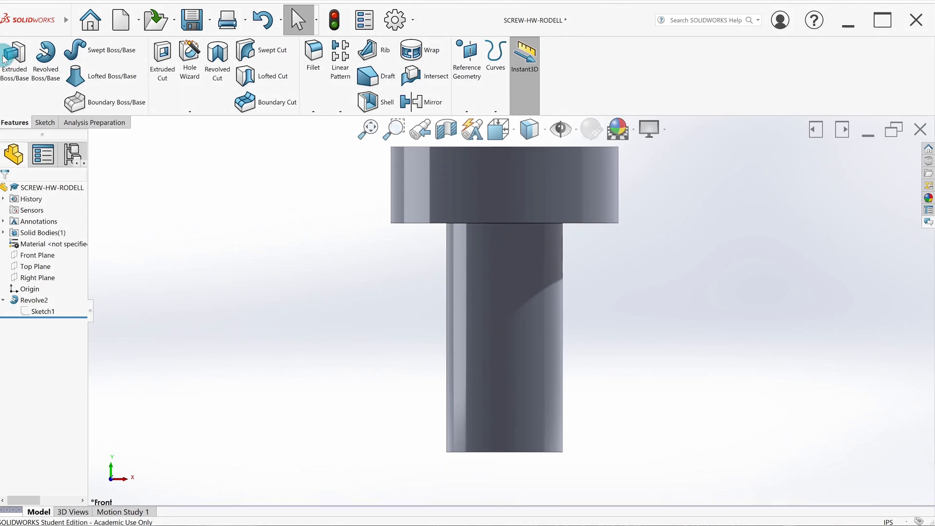
{"action": "left_click", "coordinate": [42, 312]}
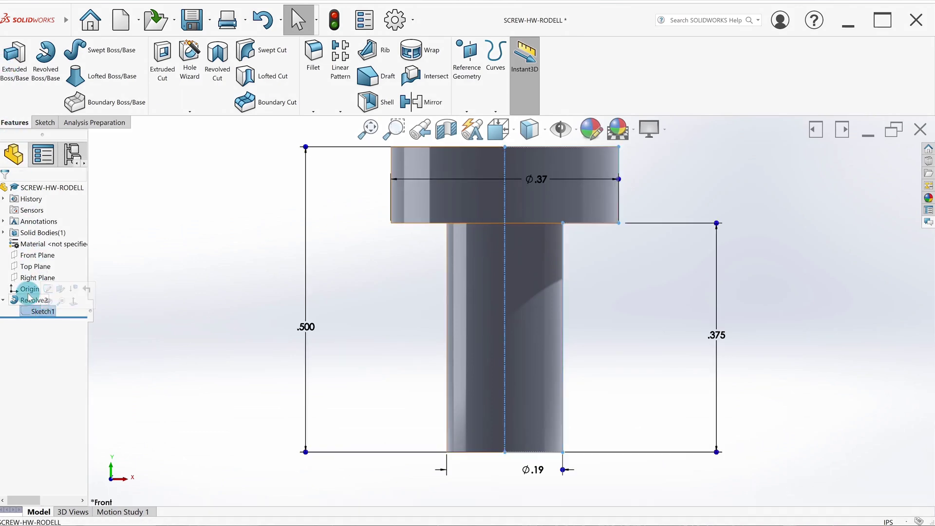
{"action": "left_click", "coordinate": [48, 290]}
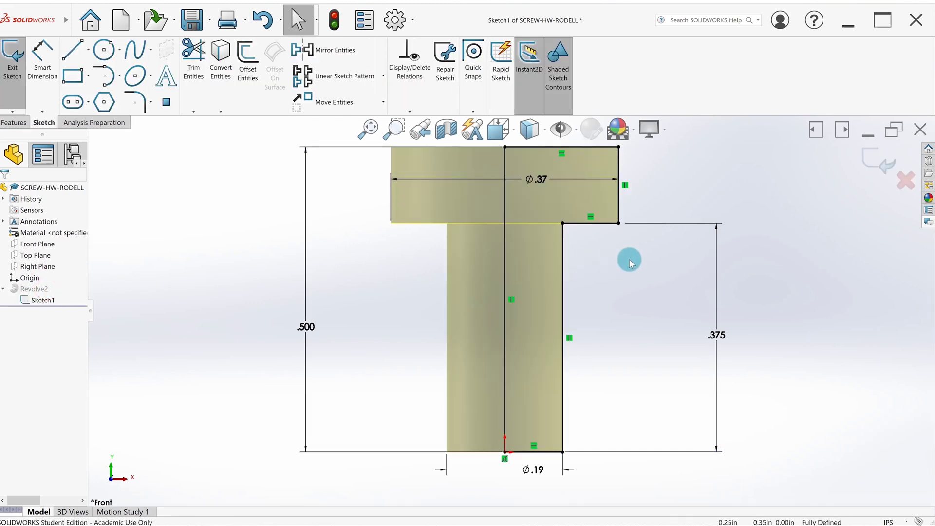
{"action": "scroll", "coordinate": [629, 259], "scroll_direction": "down", "scroll_amount": 3}
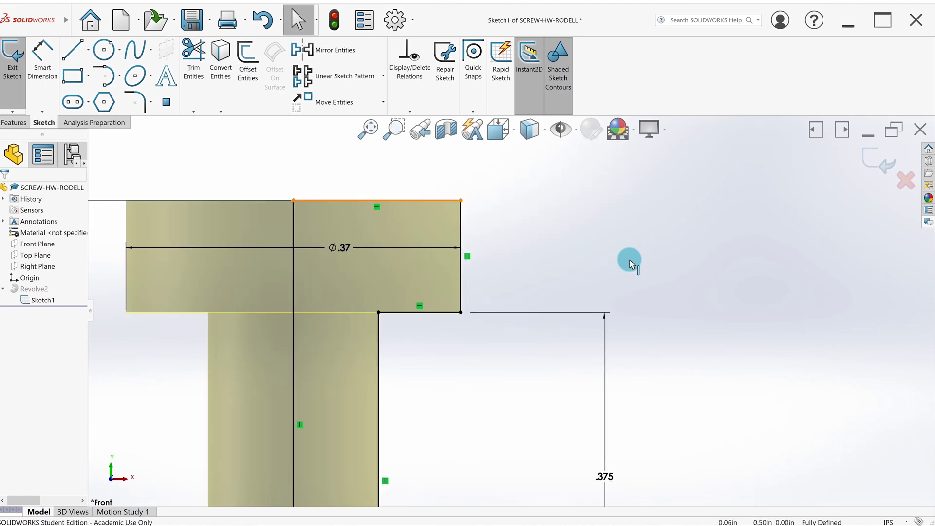
Step: Draw a tangent arc from the centerline's top endpoint down to the head's right edge
{"action": "left_click", "coordinate": [294, 200]}
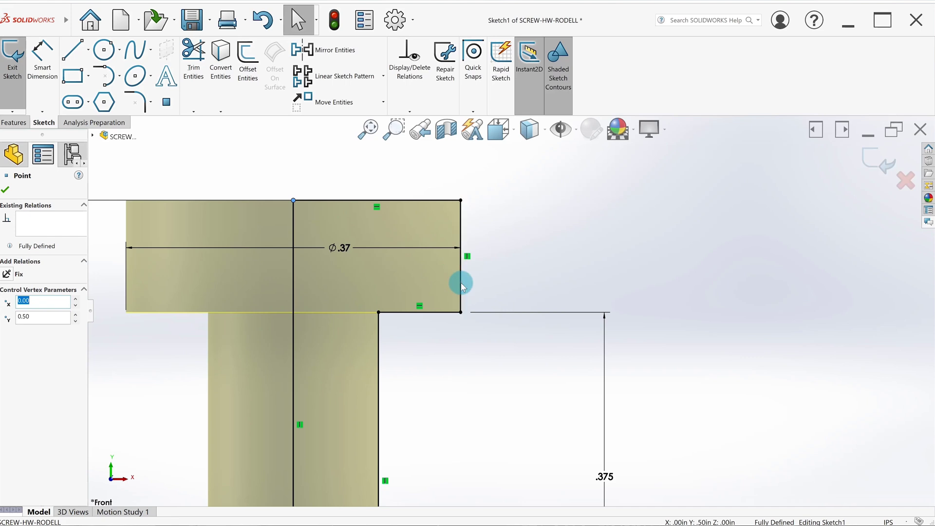
{"action": "left_click", "coordinate": [120, 79]}
{"action": "left_click", "coordinate": [121, 80]}
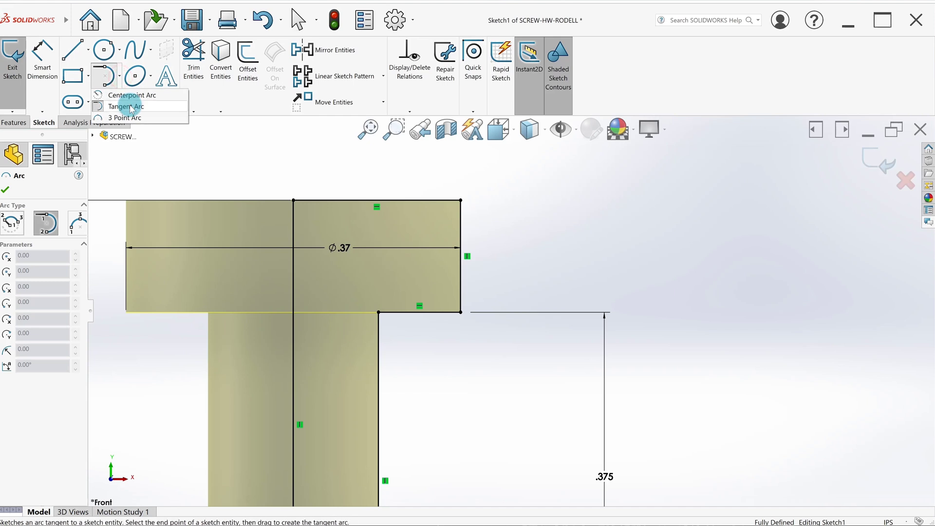
{"action": "left_click", "coordinate": [128, 97]}
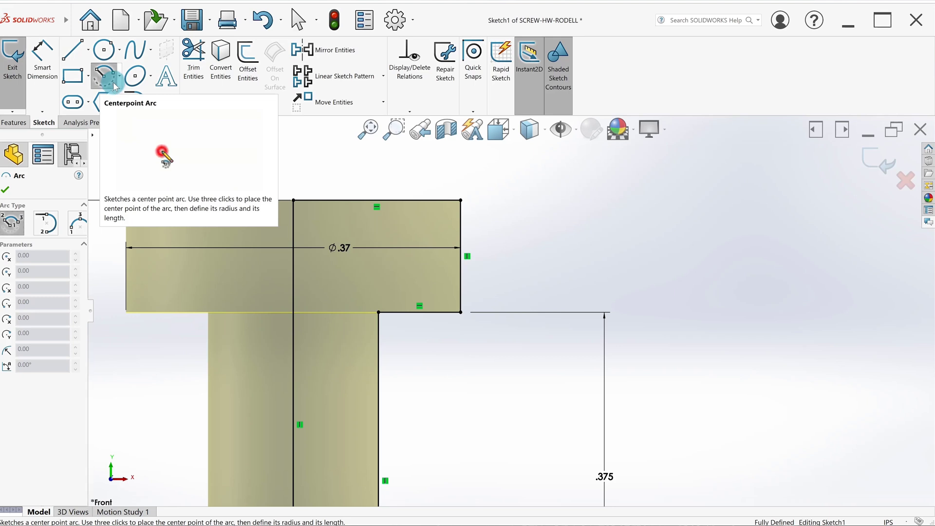
{"action": "left_click", "coordinate": [120, 76]}
{"action": "left_click", "coordinate": [124, 106]}
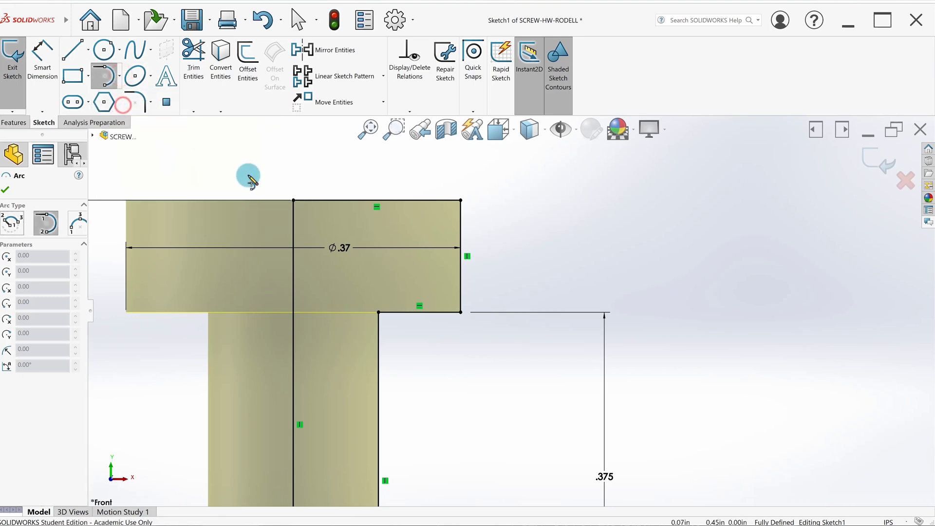
{"action": "left_click_drag", "start_coordinate": [293, 200], "coordinate": [463, 283]}
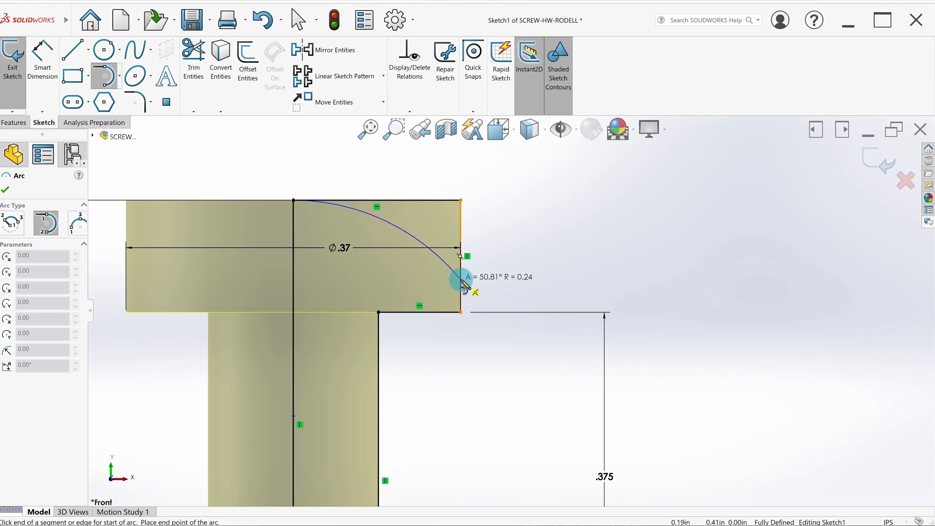
{"action": "left_click", "coordinate": [461, 280]}
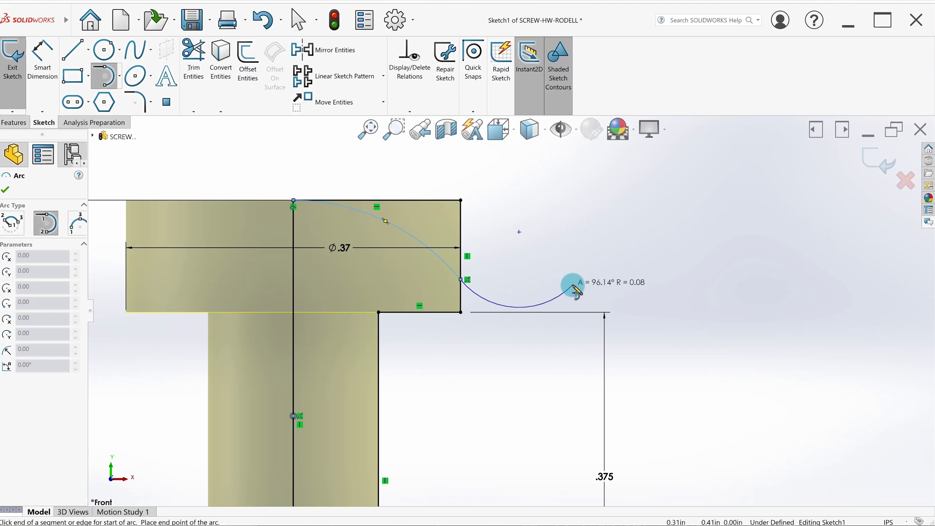
{"action": "right_click", "coordinate": [575, 289]}
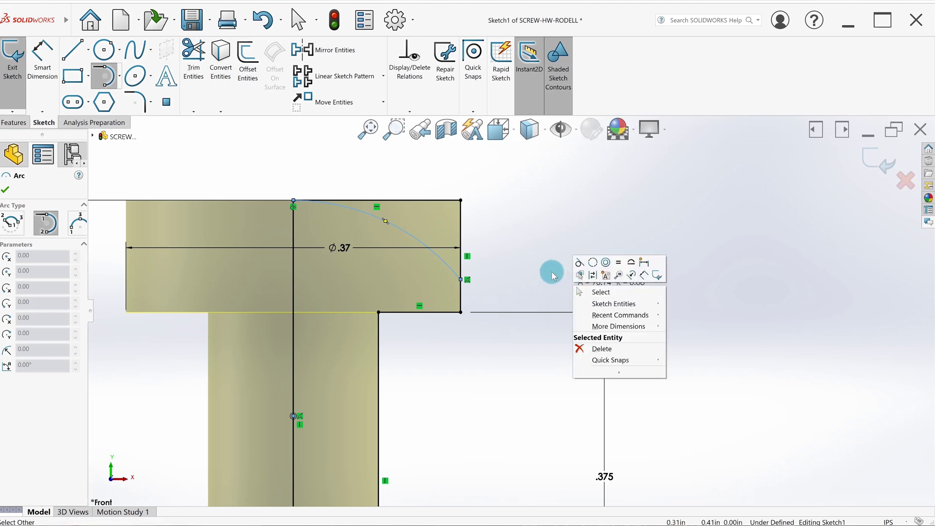
{"action": "key", "text": "Escape"}
{"action": "key", "text": "Escape"}
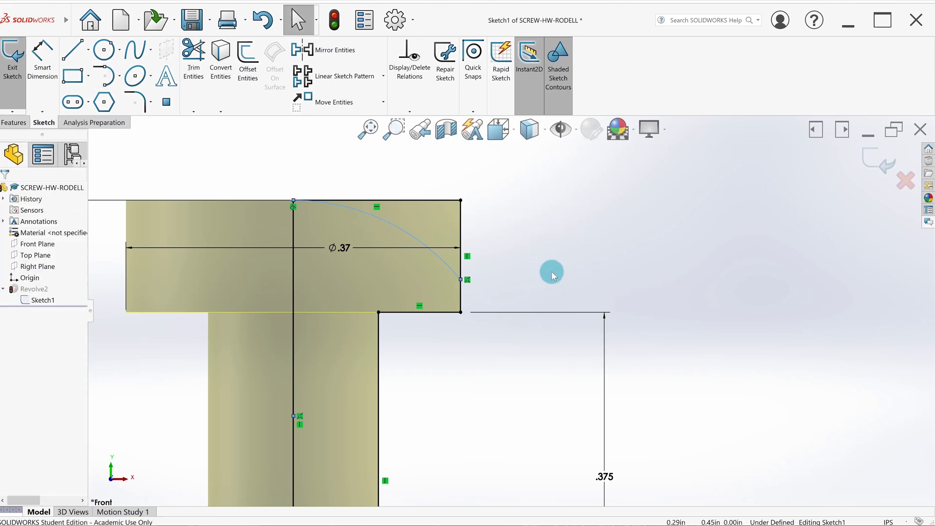
Step: Add a vertical .050 dimension from the arc's end point to the head's bottom-right corner
{"action": "left_click", "coordinate": [525, 263]}
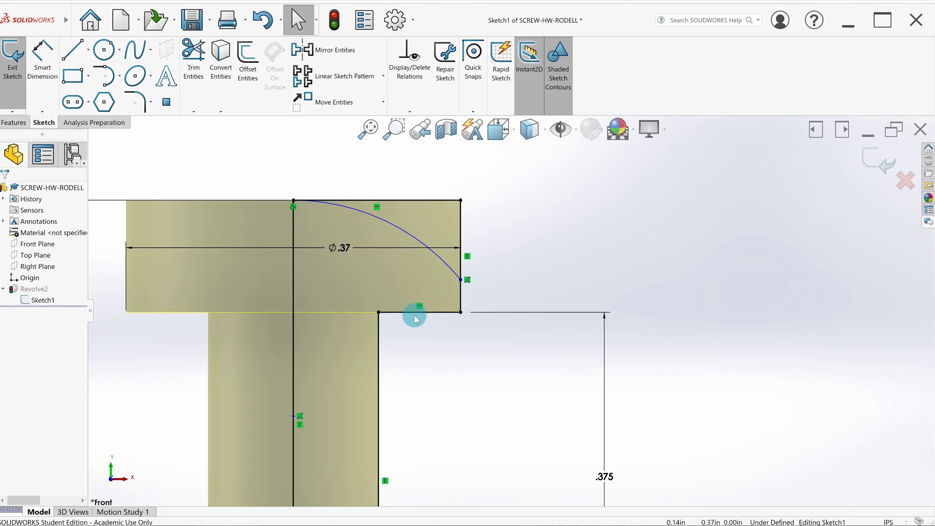
{"action": "scroll", "coordinate": [416, 318], "scroll_direction": "down", "scroll_amount": 2}
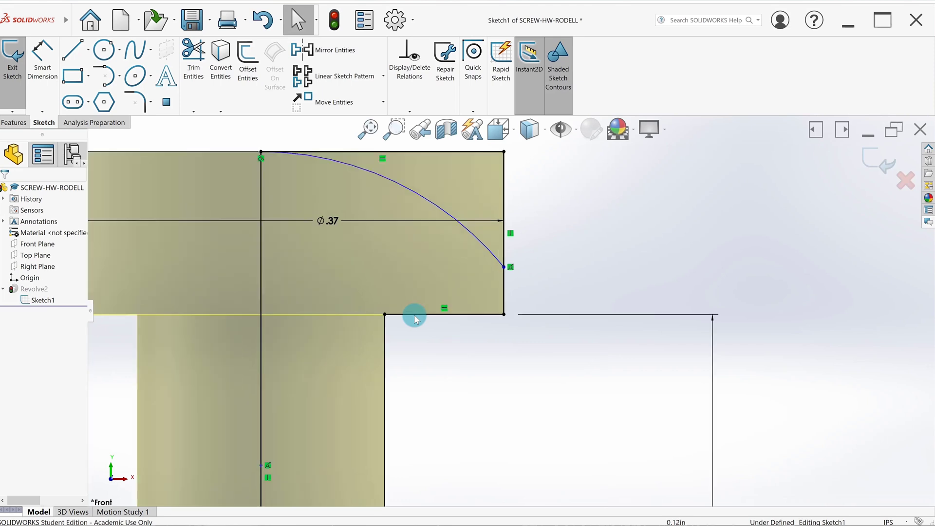
{"action": "left_click", "coordinate": [49, 64]}
{"action": "left_click", "coordinate": [504, 267]}
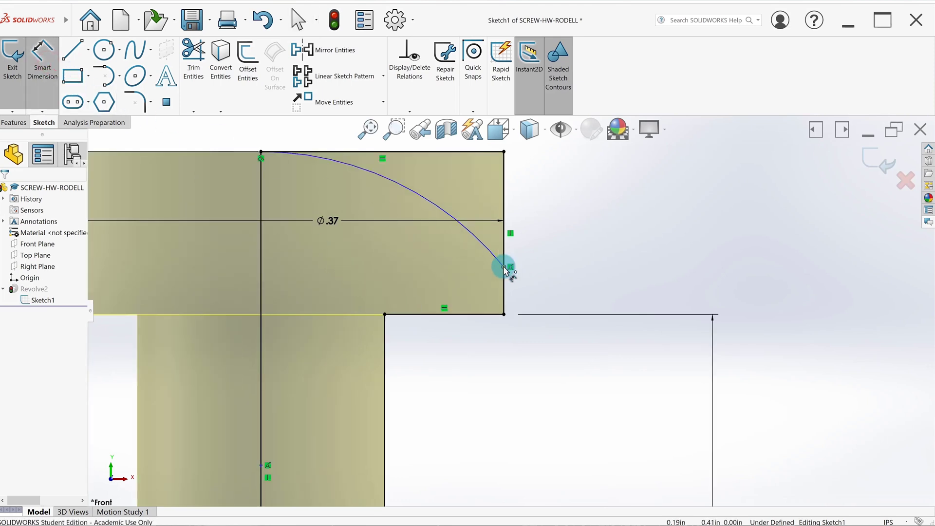
{"action": "left_click", "coordinate": [504, 314]}
{"action": "left_click", "coordinate": [554, 303]}
{"action": "left_click", "coordinate": [582, 291]}
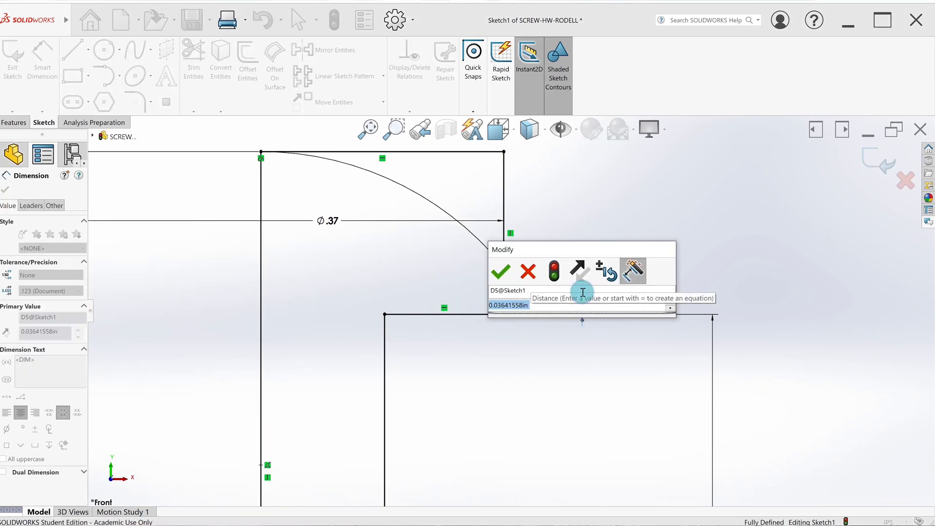
{"action": "type", "text": ".050"}
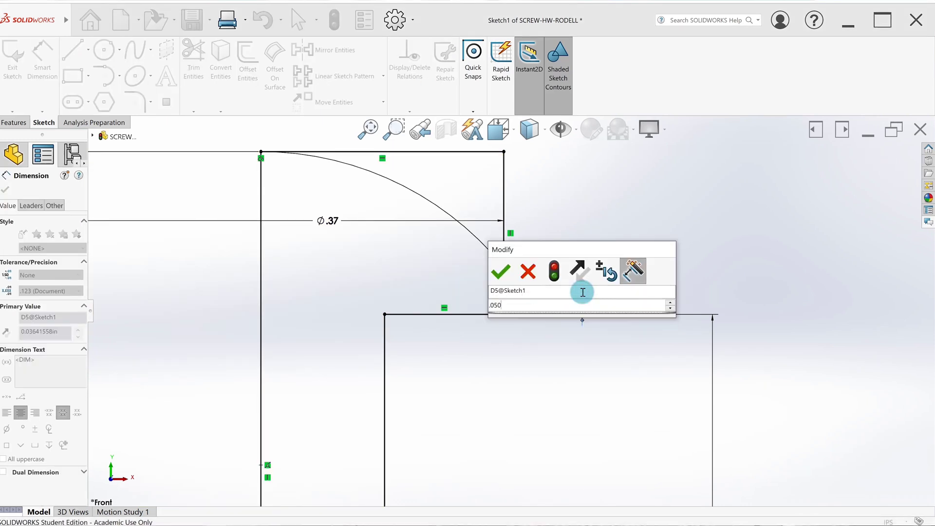
{"action": "key", "text": "Return"}
{"action": "left_click", "coordinate": [35, 67]}
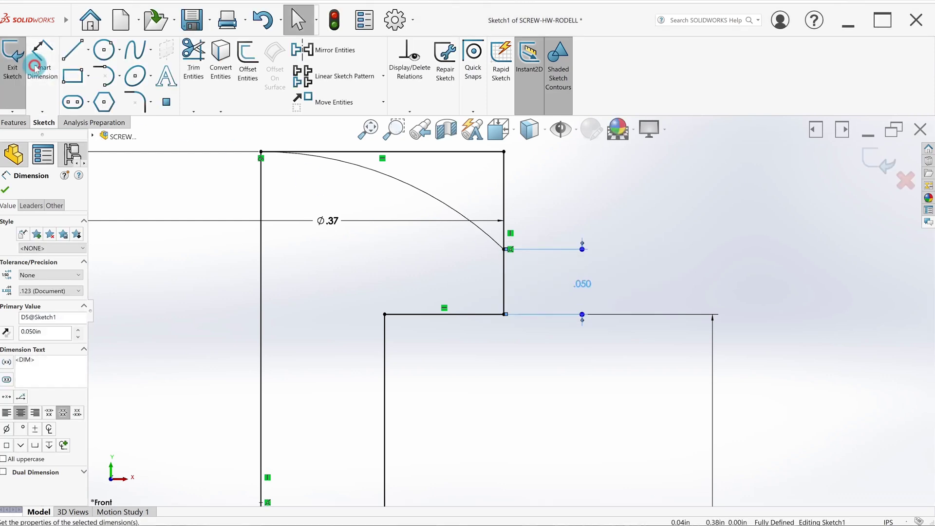
{"action": "scroll", "coordinate": [438, 278], "scroll_direction": "up", "scroll_amount": 4}
{"action": "scroll", "coordinate": [469, 293], "scroll_direction": "down", "scroll_amount": 2}
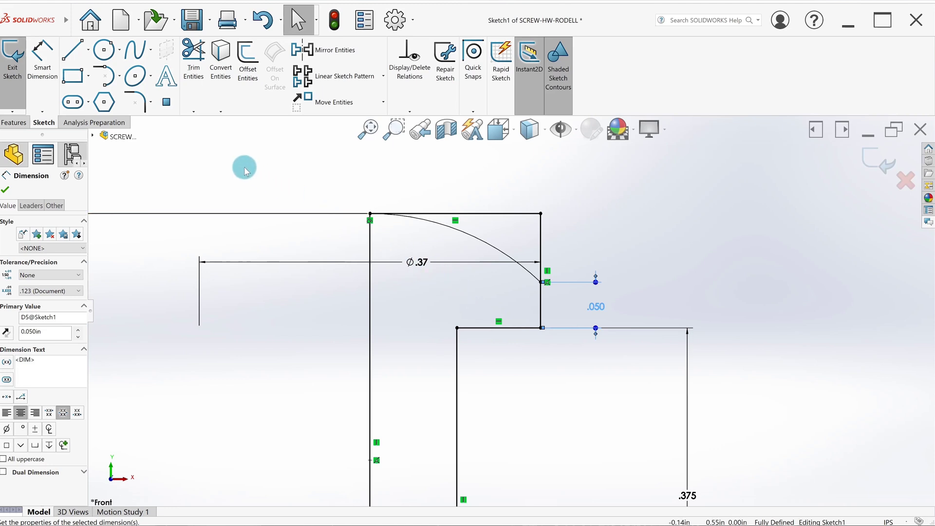
Step: Trim the right vertical line above the arc end using Trim to closest
{"action": "scroll", "coordinate": [314, 189], "scroll_direction": "down", "scroll_amount": 3}
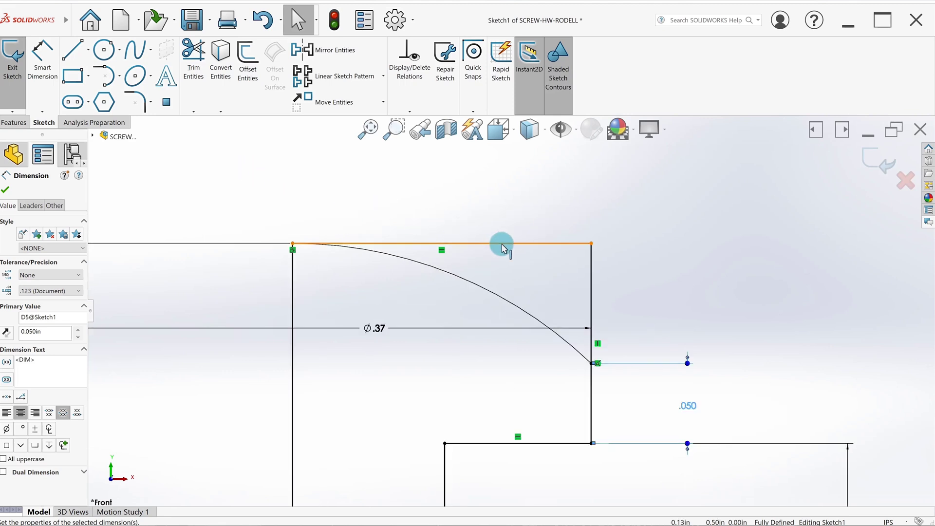
{"action": "left_click", "coordinate": [542, 259]}
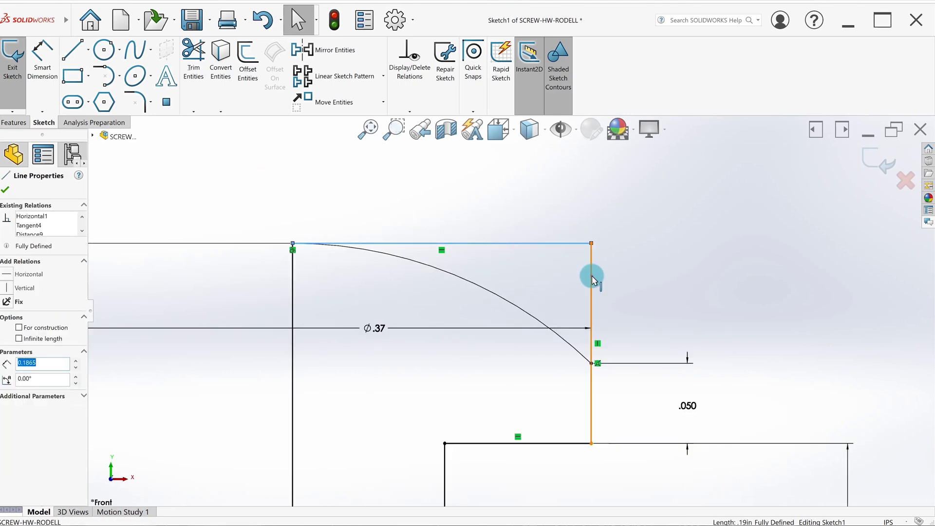
{"action": "left_click", "coordinate": [592, 276]}
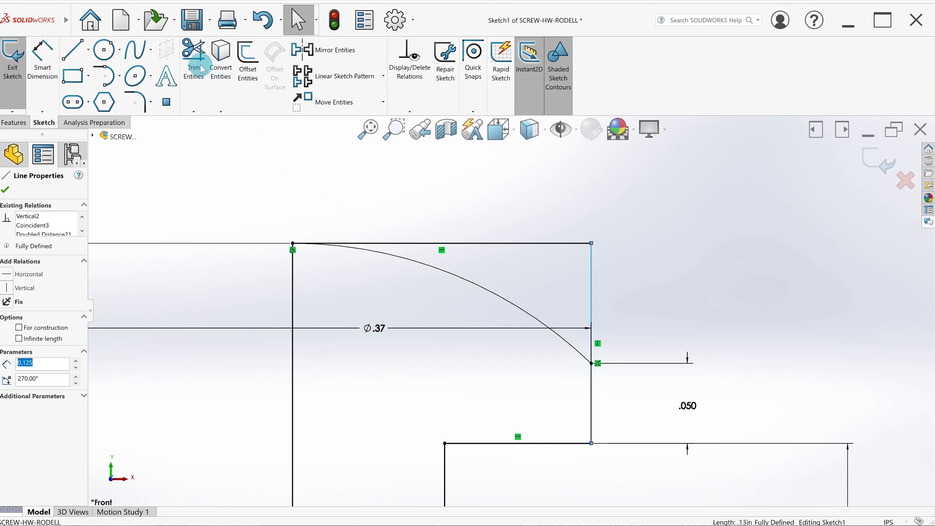
{"action": "left_click", "coordinate": [193, 111]}
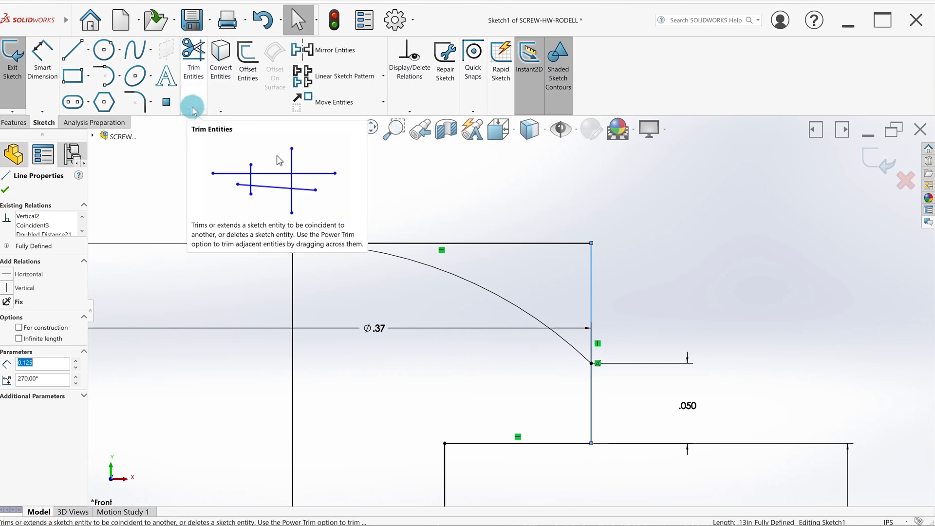
{"action": "left_click", "coordinate": [194, 91]}
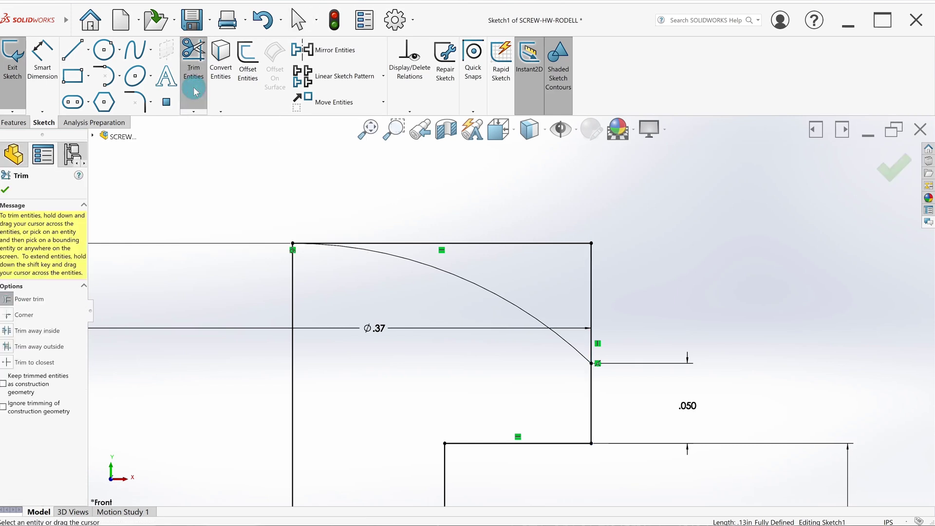
{"action": "left_click", "coordinate": [7, 362]}
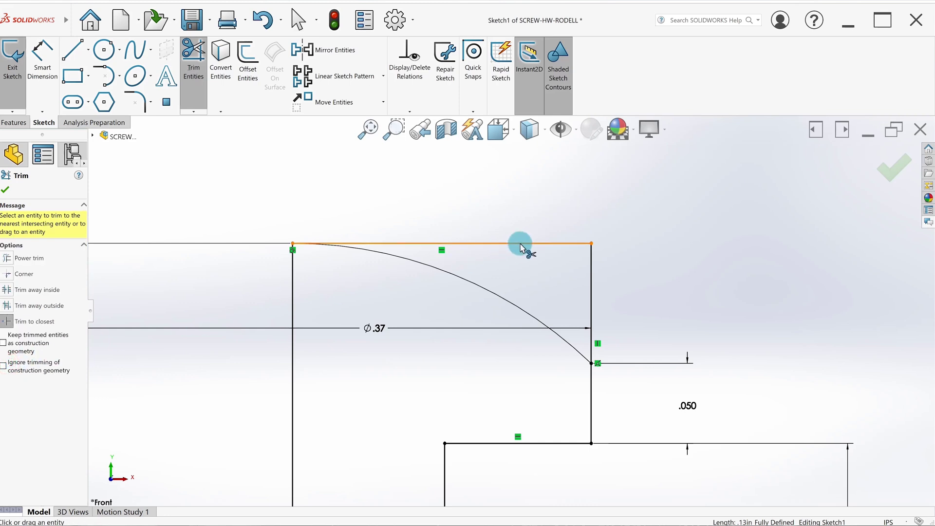
{"action": "left_click", "coordinate": [592, 281]}
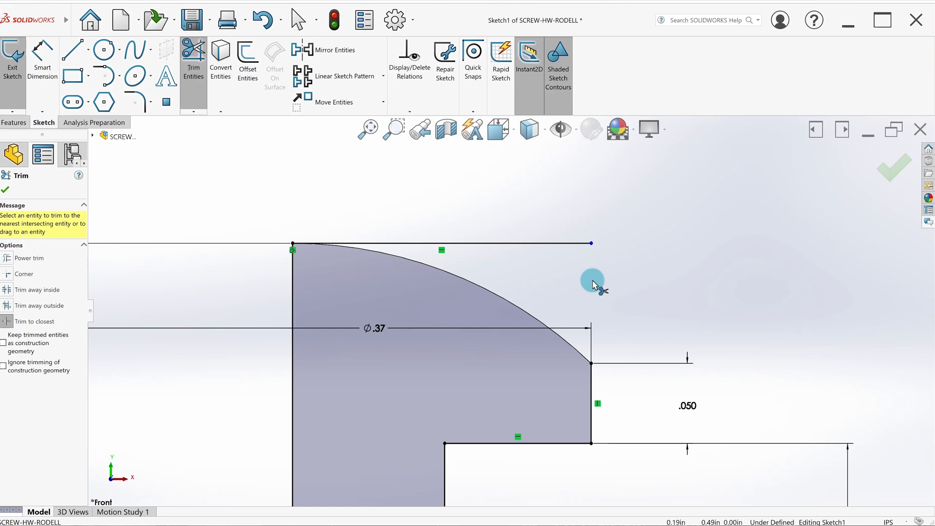
Step: Power-trim away the head's flat top line so the profile closes along the arc
{"action": "left_click", "coordinate": [193, 111]}
{"action": "left_click", "coordinate": [9, 257]}
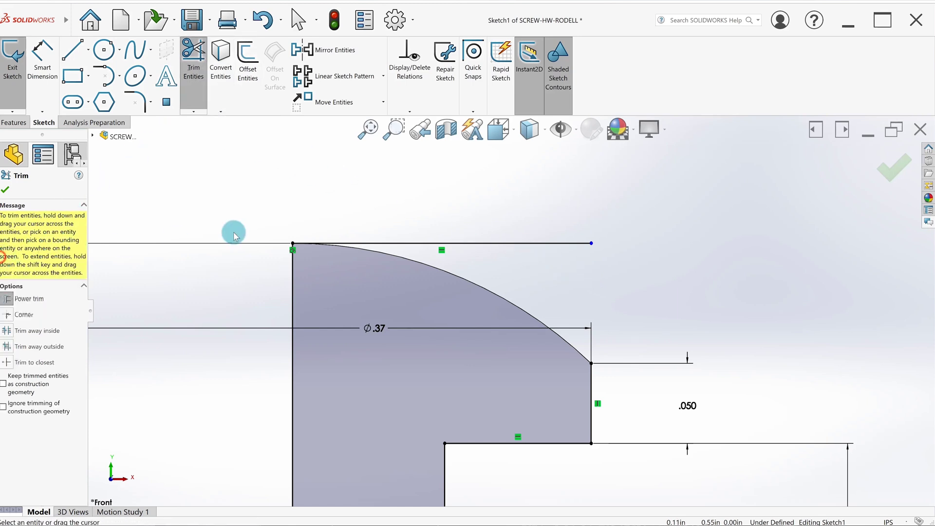
{"action": "mouse_move", "coordinate": [468, 210]}
{"action": "left_mouse_down"}
{"action": "mouse_move", "coordinate": [516, 261]}
{"action": "mouse_move", "coordinate": [545, 272]}
{"action": "mouse_move", "coordinate": [583, 262]}
{"action": "left_mouse_up"}
{"action": "mouse_move", "coordinate": [413, 222]}
{"action": "left_mouse_down"}
{"action": "mouse_move", "coordinate": [500, 182]}
{"action": "mouse_move", "coordinate": [546, 237]}
{"action": "mouse_move", "coordinate": [641, 218]}
{"action": "mouse_move", "coordinate": [708, 250]}
{"action": "mouse_move", "coordinate": [645, 284]}
{"action": "mouse_move", "coordinate": [759, 335]}
{"action": "mouse_move", "coordinate": [767, 385]}
{"action": "left_mouse_up"}
{"action": "left_click_drag", "start_coordinate": [697, 320], "coordinate": [663, 294]}
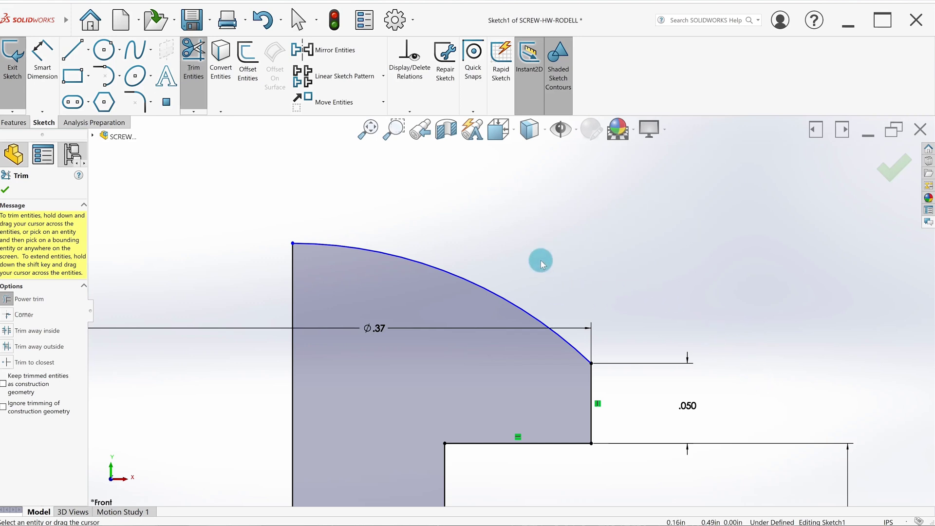
{"action": "left_click", "coordinate": [43, 66]}
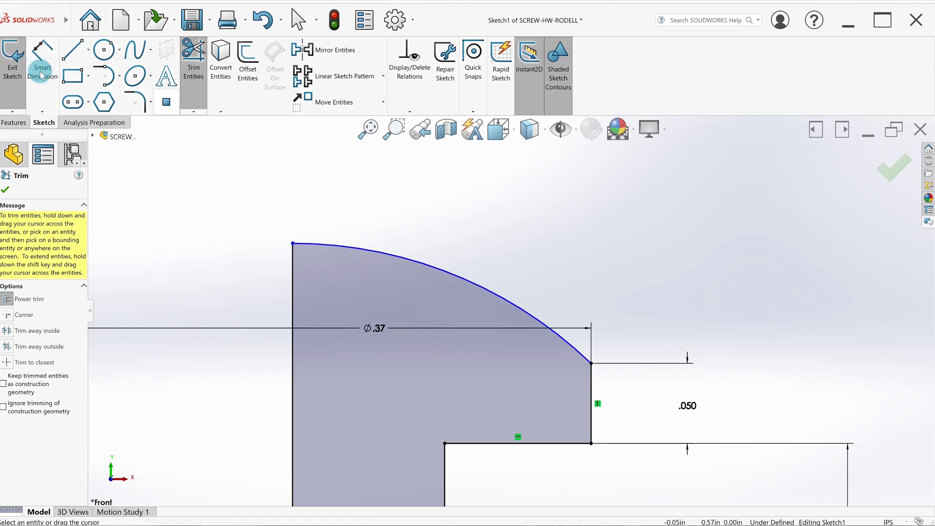
{"action": "left_click", "coordinate": [5, 189]}
{"action": "left_click", "coordinate": [43, 61]}
Step: Dimension the domed arc with a .30 in radius
{"action": "left_click", "coordinate": [508, 302]}
{"action": "left_click", "coordinate": [559, 228]}
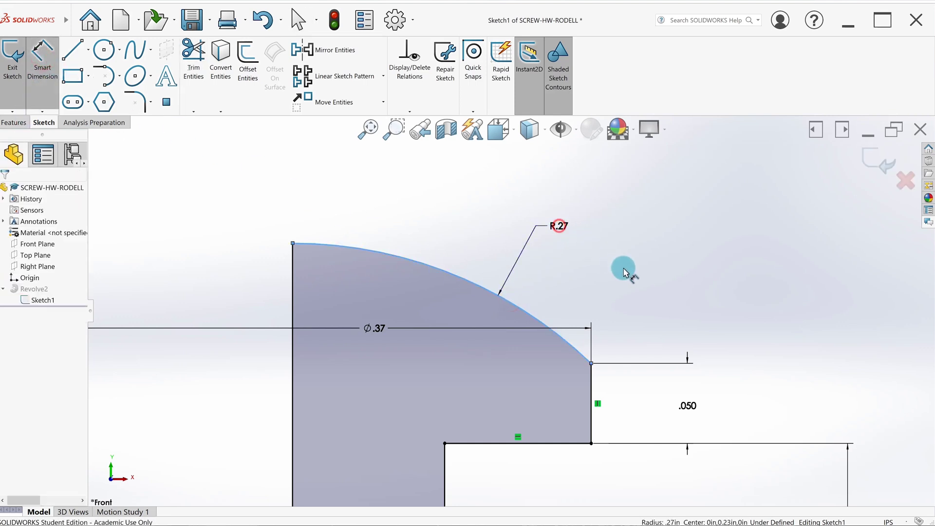
{"action": "type", "text": ".304"}
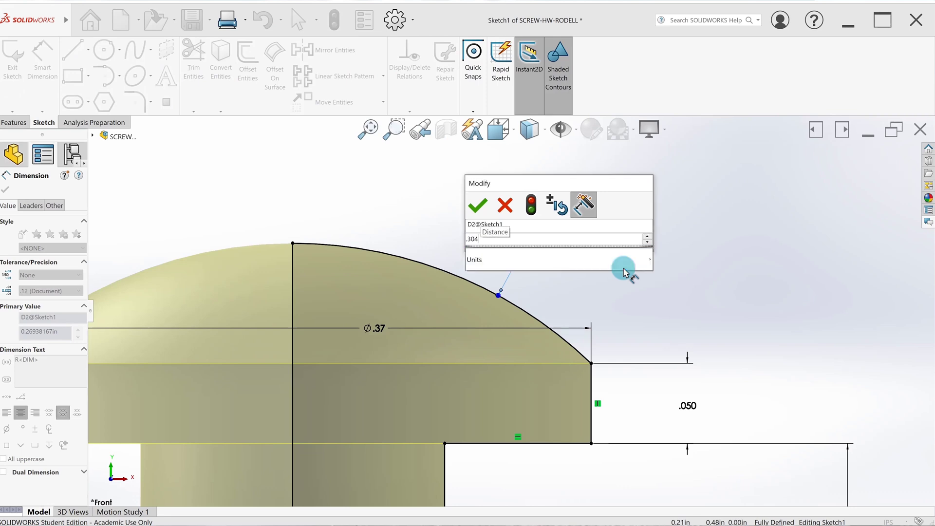
{"action": "key", "text": "Return"}
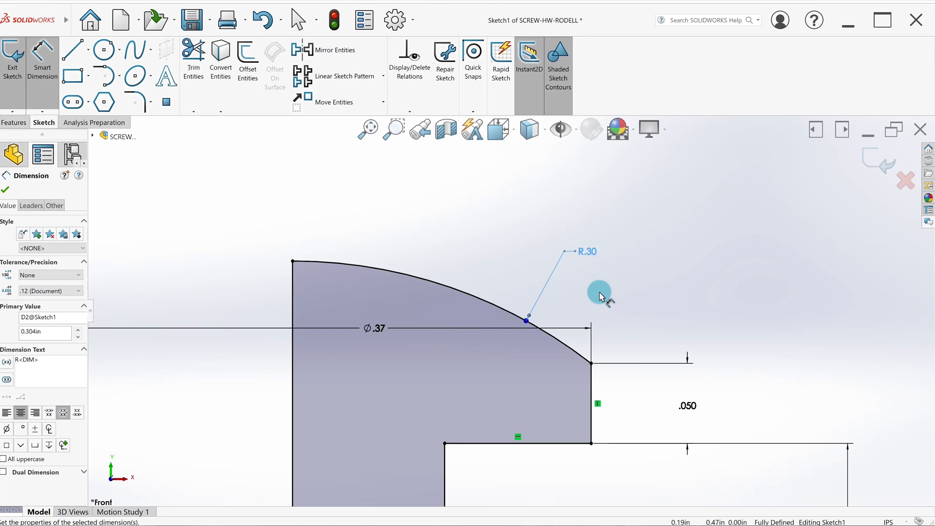
{"action": "scroll", "coordinate": [535, 287], "scroll_direction": "up", "scroll_amount": 3}
Step: Exit the sketch and orbit the model to inspect the domed head
{"action": "left_click", "coordinate": [6, 74]}
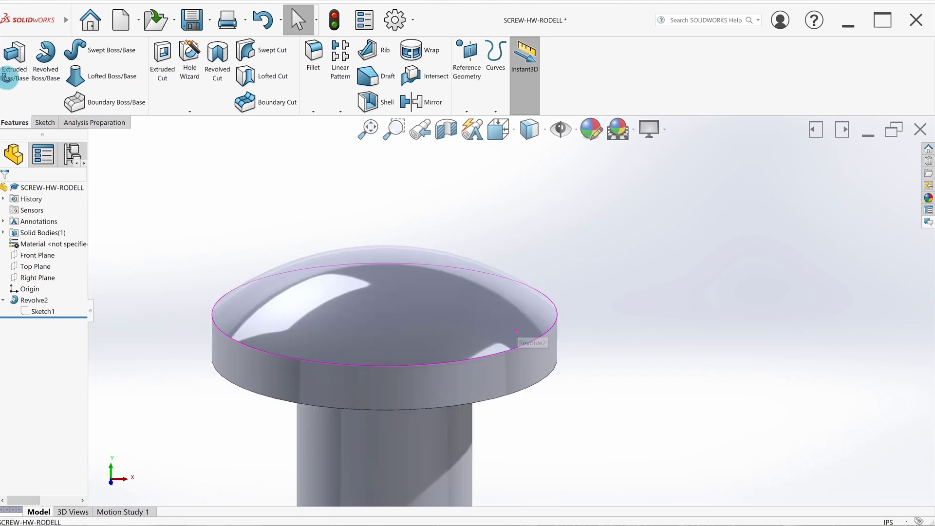
{"action": "middle_click_drag", "start_coordinate": [334, 261], "coordinate": [494, 349]}
{"action": "scroll", "coordinate": [494, 348], "scroll_direction": "down", "scroll_amount": 2}
{"action": "scroll", "coordinate": [494, 348], "scroll_direction": "up", "scroll_amount": 3}
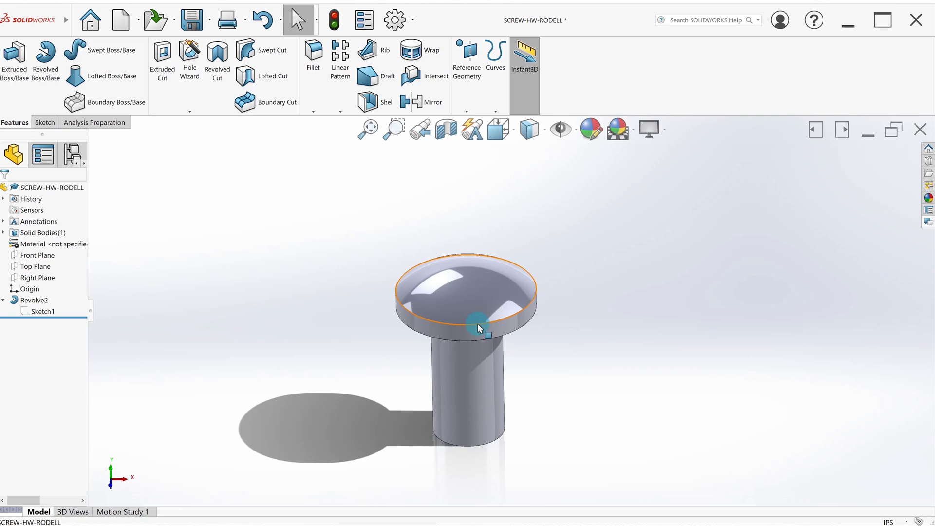
{"action": "scroll", "coordinate": [479, 328], "scroll_direction": "down", "scroll_amount": 3}
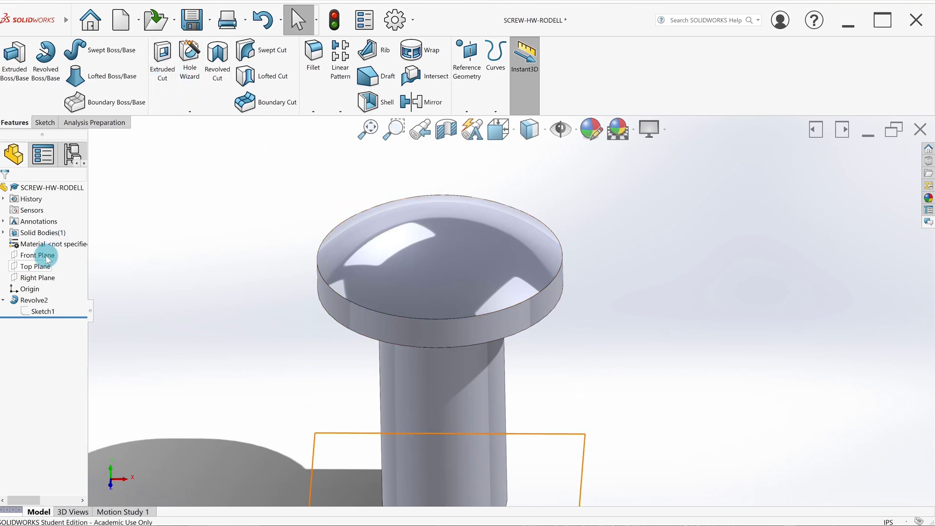
{"action": "key", "text": "Up"}
{"action": "key", "text": "Up"}
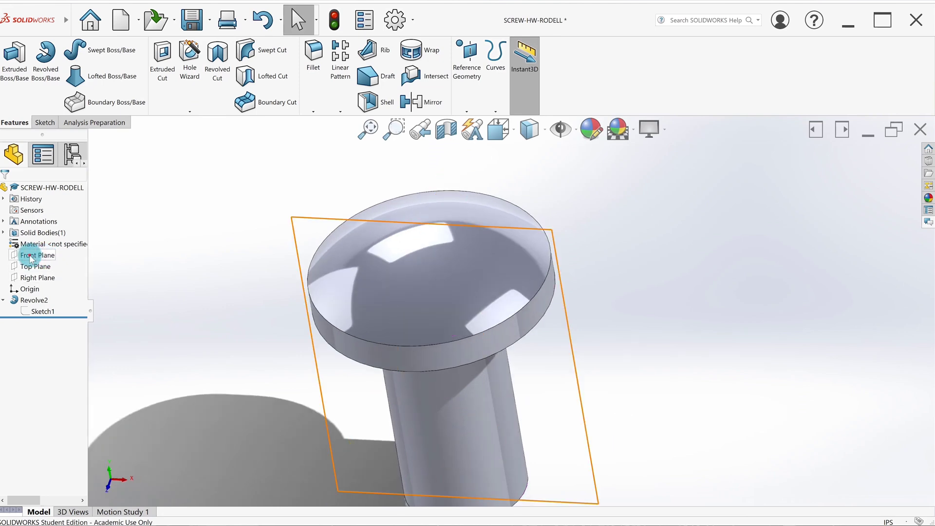
Step: Select the Front Plane and rotate the view to an upright side view
{"action": "left_click", "coordinate": [29, 256]}
{"action": "key", "text": "Up"}
{"action": "key", "text": "Up"}
{"action": "key", "text": "Down"}
{"action": "key", "text": "Down"}
{"action": "key", "text": "Down"}
{"action": "key", "text": "Down"}
{"action": "key", "text": "Down"}
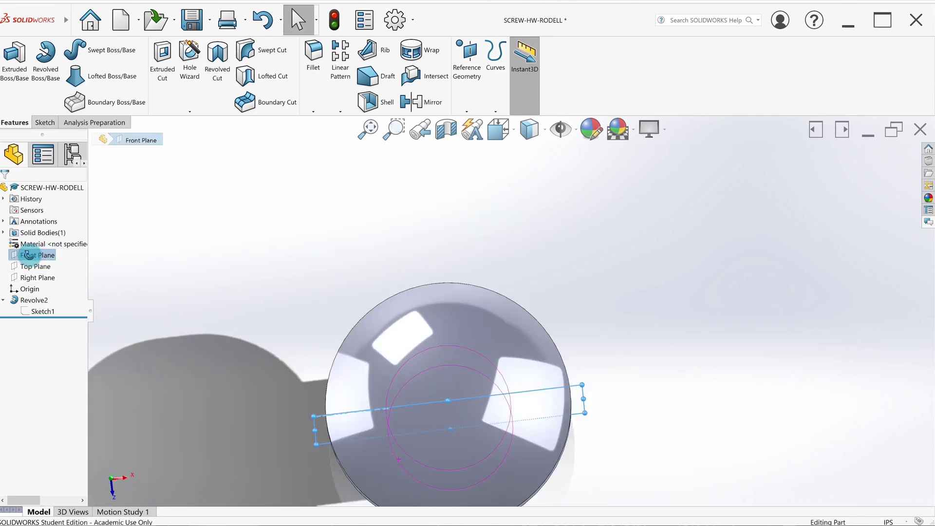
{"action": "key", "text": "Down"}
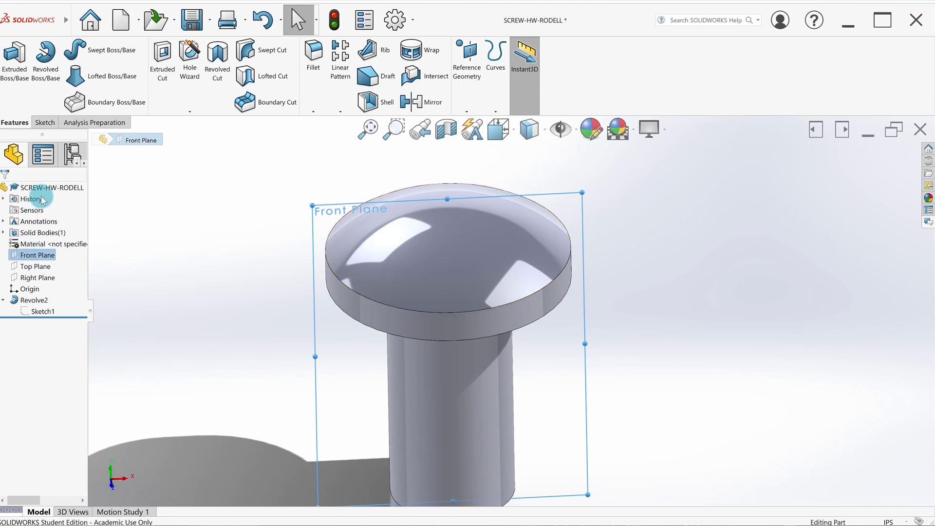
Step: Start a new sketch on the Front Plane in Front view, zoomed on the head
{"action": "left_click", "coordinate": [55, 121]}
{"action": "left_click", "coordinate": [18, 72]}
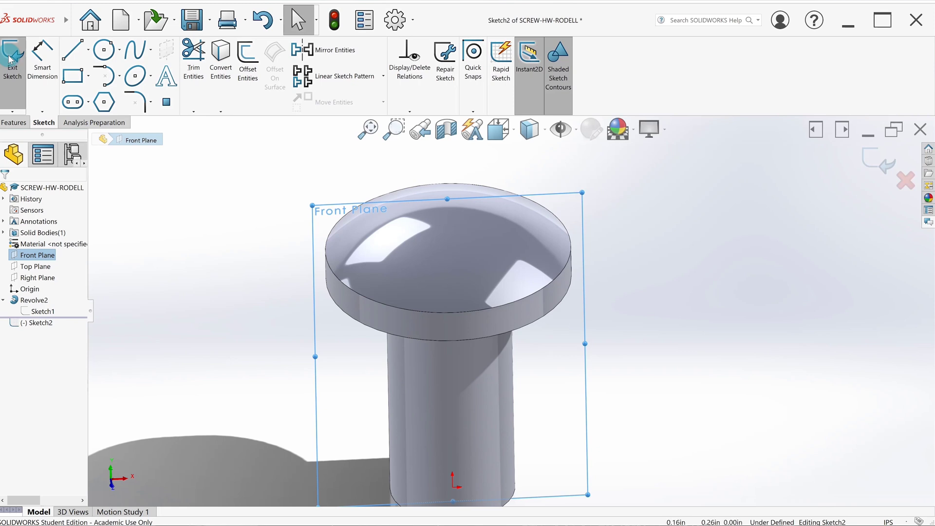
{"action": "key", "text": "Left"}
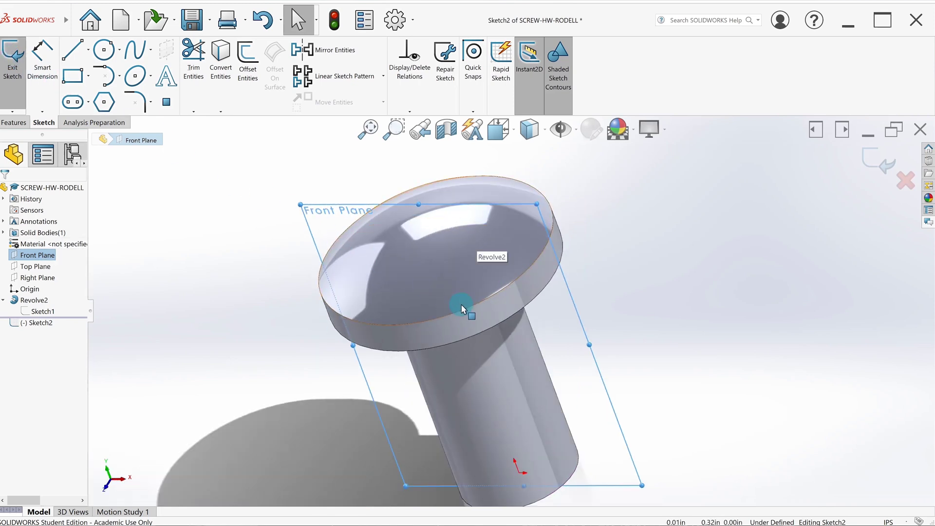
{"action": "key", "text": "ctrl+1"}
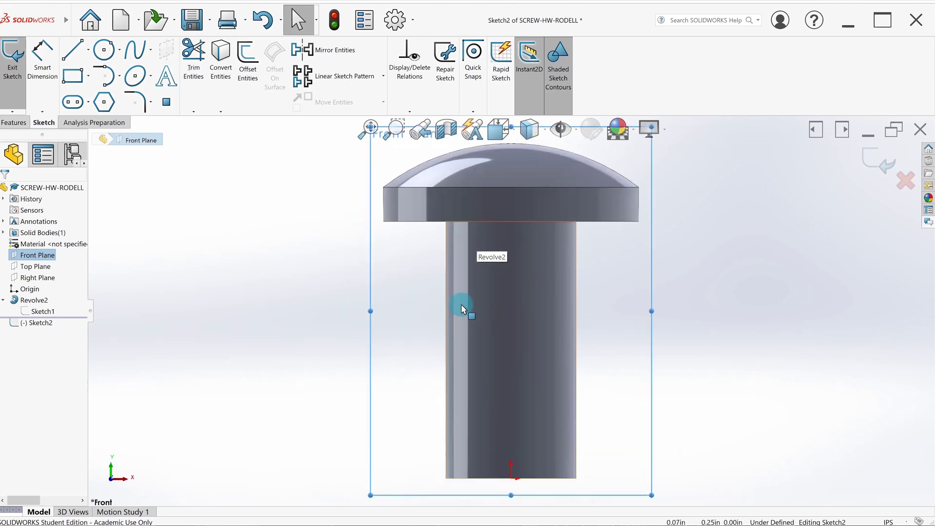
{"action": "key", "text": "shift+z"}
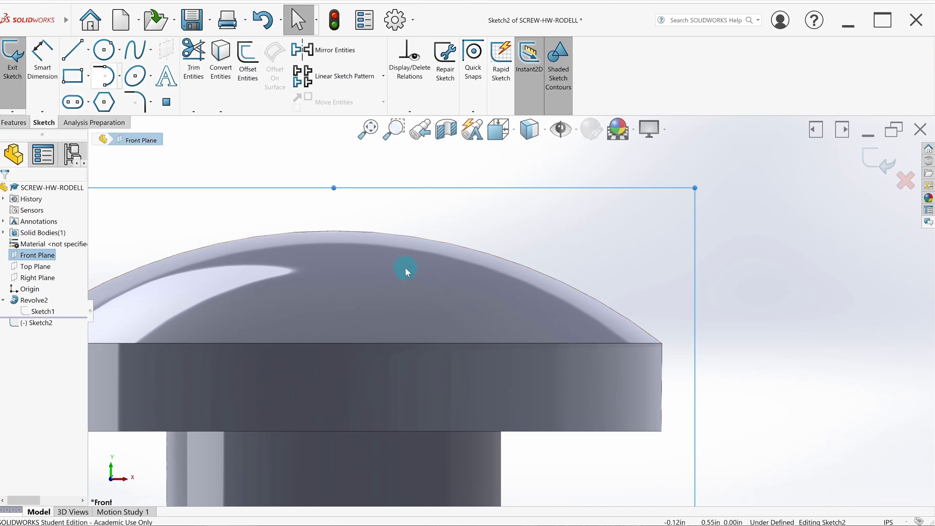
Step: Draw a vertical line down from the dome top, then a horizontal line to the dome edge
{"action": "left_click", "coordinate": [70, 48]}
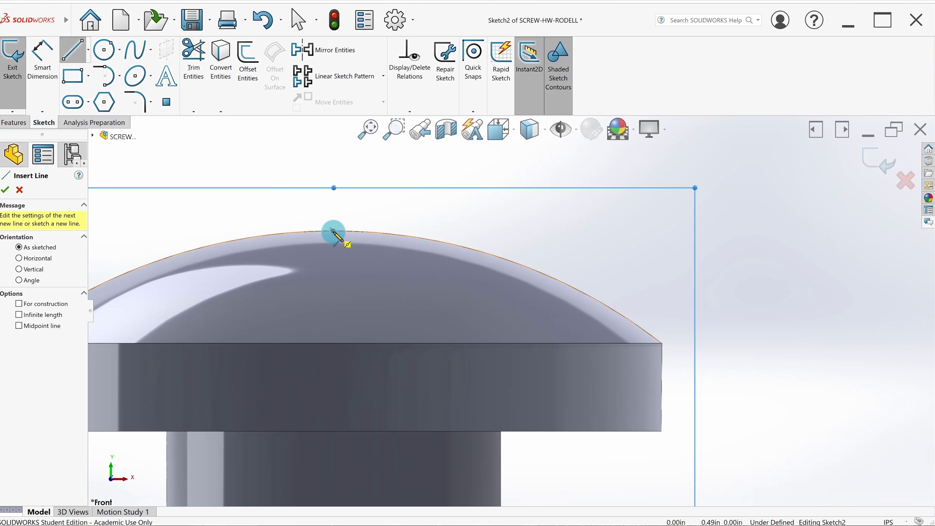
{"action": "left_click", "coordinate": [334, 232]}
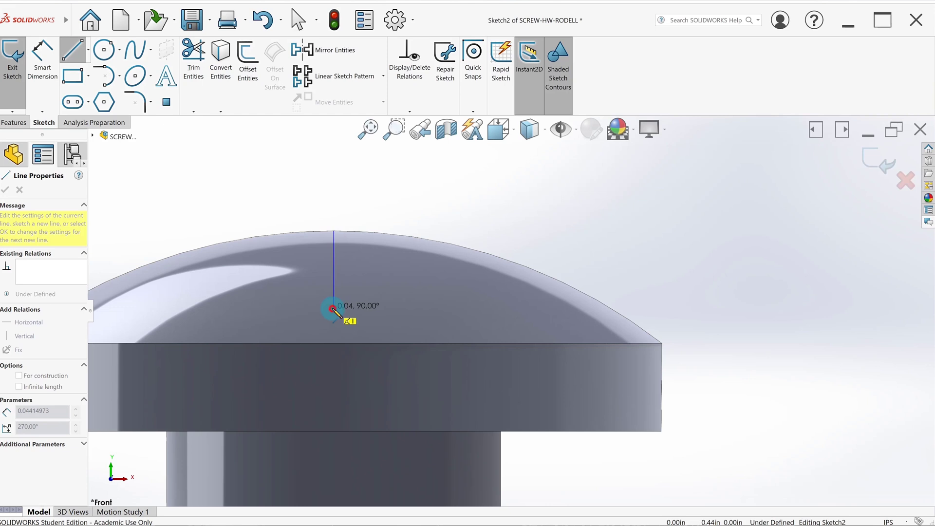
{"action": "left_click", "coordinate": [333, 308]}
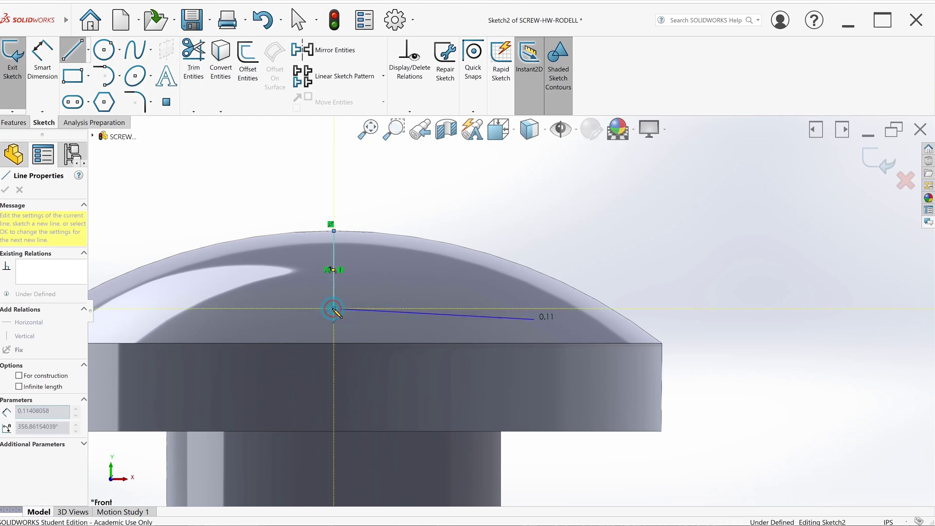
{"action": "left_click", "coordinate": [612, 309]}
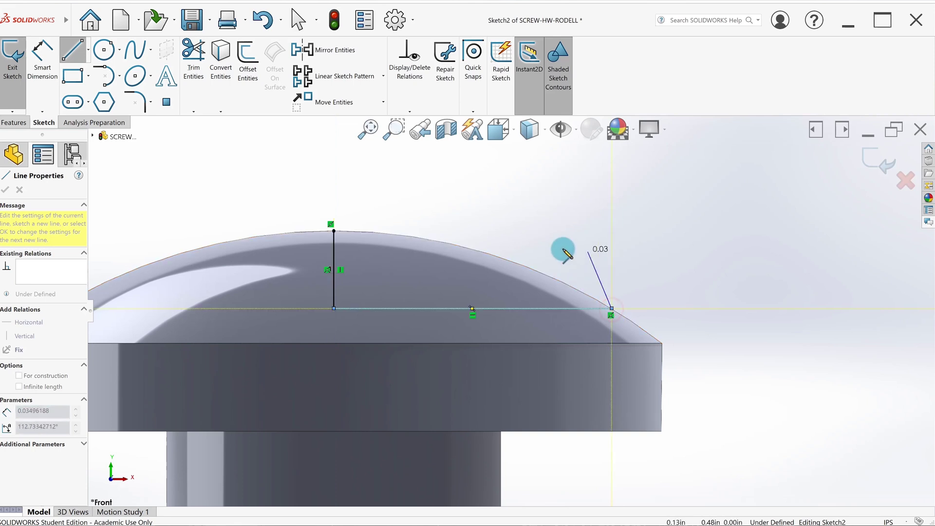
Step: Convert the dome's curved silhouette edge into a 0.3in-radius sketch arc
{"action": "key", "text": "Escape"}
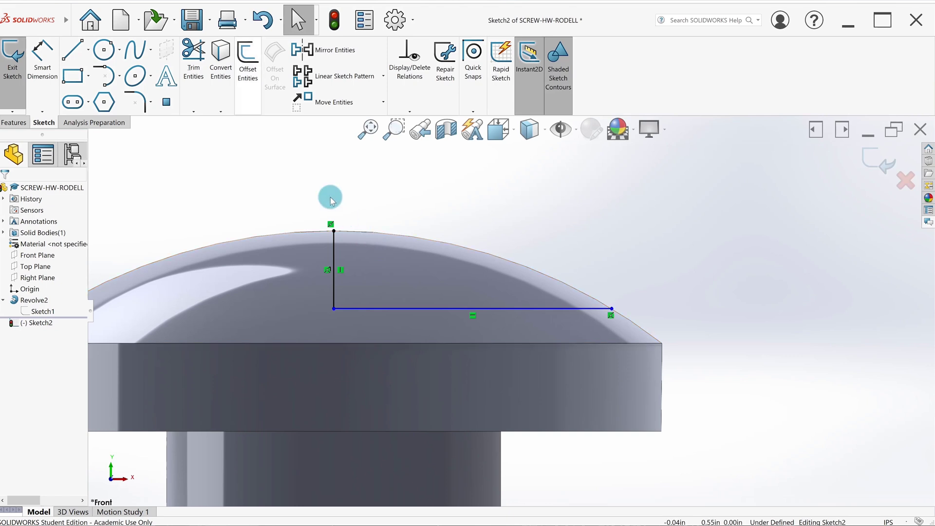
{"action": "left_click", "coordinate": [220, 73]}
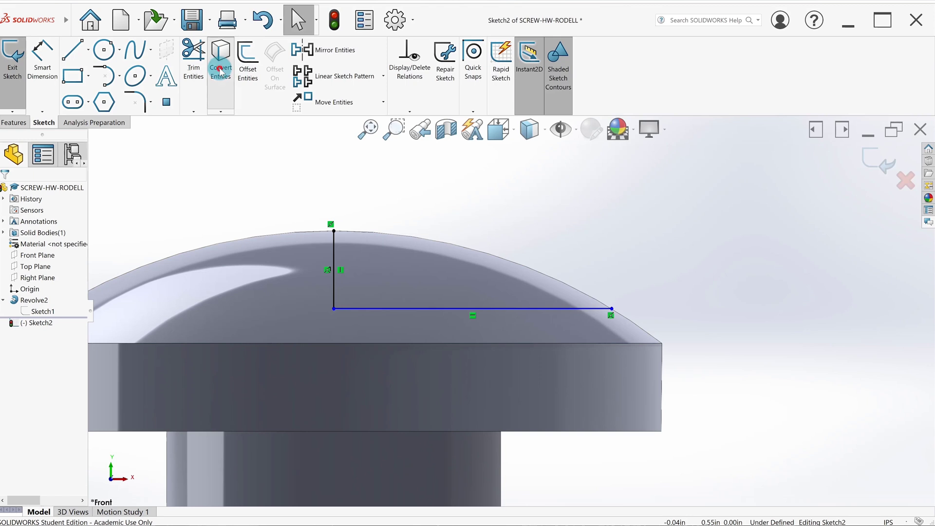
{"action": "left_click", "coordinate": [443, 242]}
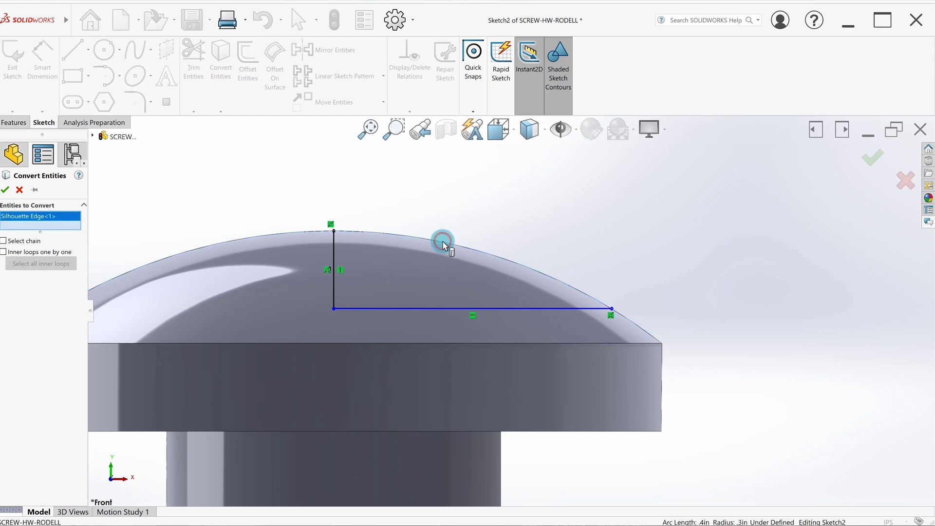
{"action": "left_click", "coordinate": [7, 192]}
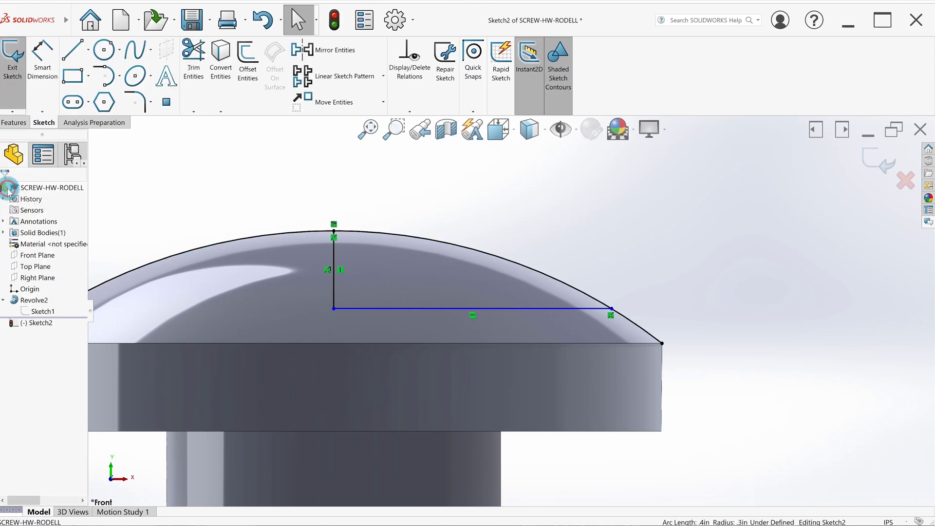
{"action": "scroll", "coordinate": [355, 232], "scroll_direction": "up", "scroll_amount": 1}
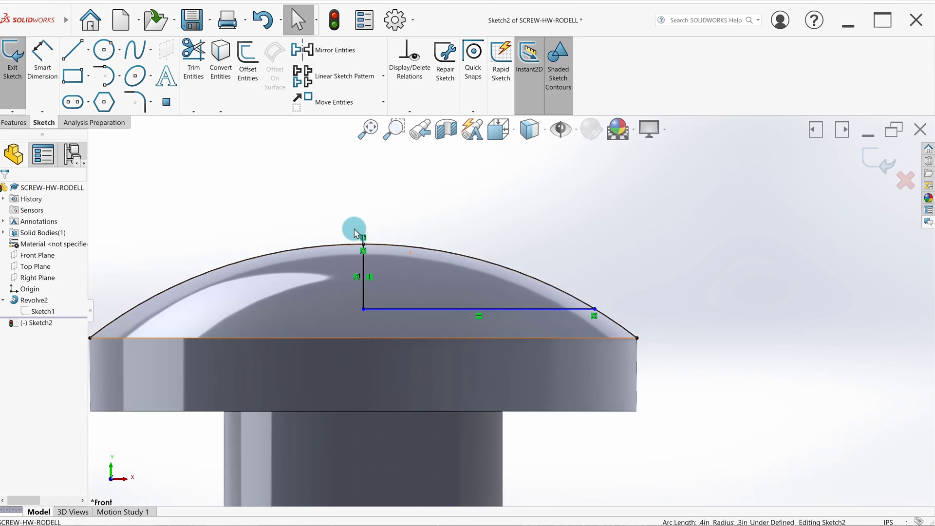
Step: Power-trim the dome arc so only the wedge between the two lines remains
{"action": "left_click", "coordinate": [241, 262]}
{"action": "left_click", "coordinate": [217, 220]}
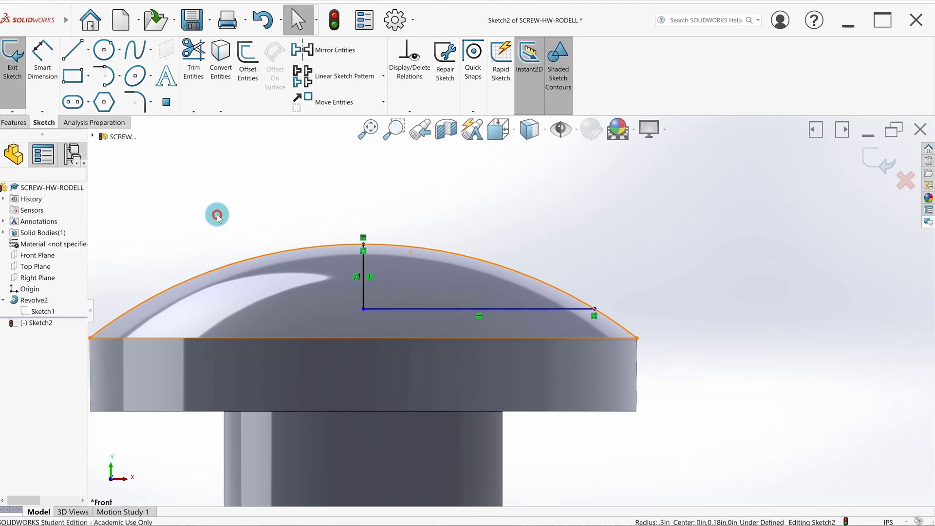
{"action": "left_click", "coordinate": [199, 67]}
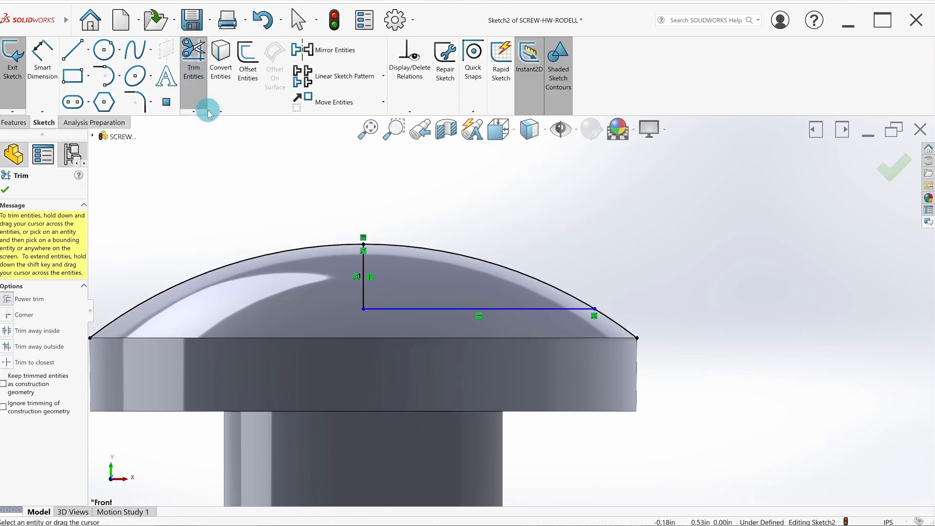
{"action": "mouse_move", "coordinate": [228, 224]}
{"action": "left_mouse_down"}
{"action": "mouse_move", "coordinate": [227, 248]}
{"action": "mouse_move", "coordinate": [189, 262]}
{"action": "mouse_move", "coordinate": [195, 289]}
{"action": "mouse_move", "coordinate": [342, 288]}
{"action": "mouse_move", "coordinate": [641, 314]}
{"action": "mouse_move", "coordinate": [609, 333]}
{"action": "left_mouse_up"}
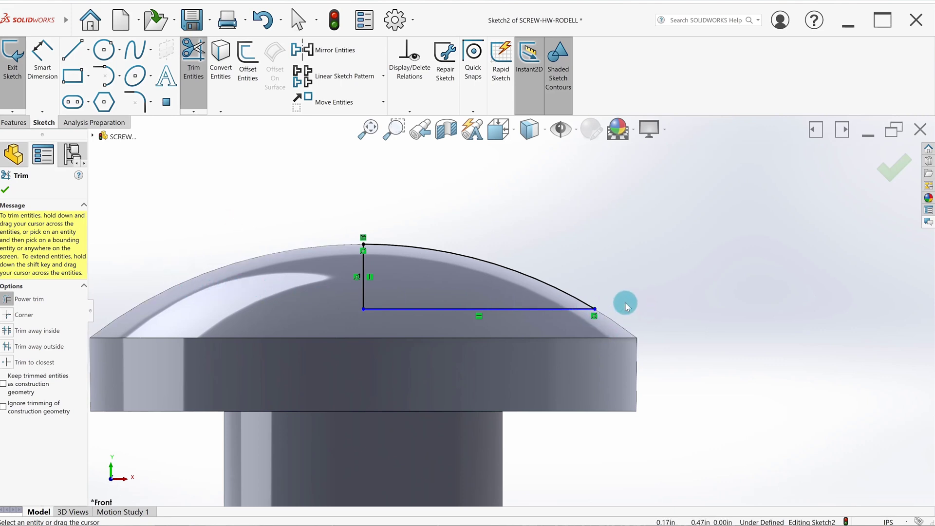
{"action": "scroll", "coordinate": [624, 302], "scroll_direction": "down", "scroll_amount": 1}
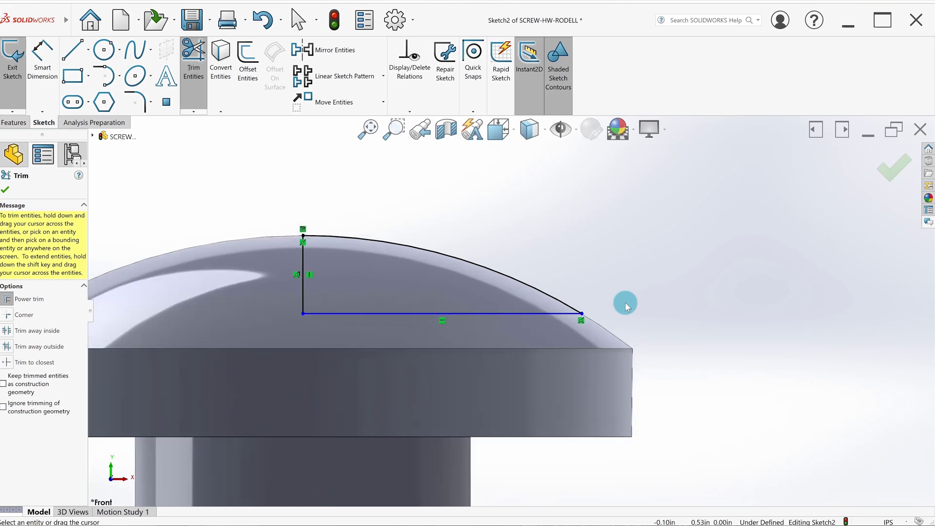
{"action": "left_click", "coordinate": [5, 190]}
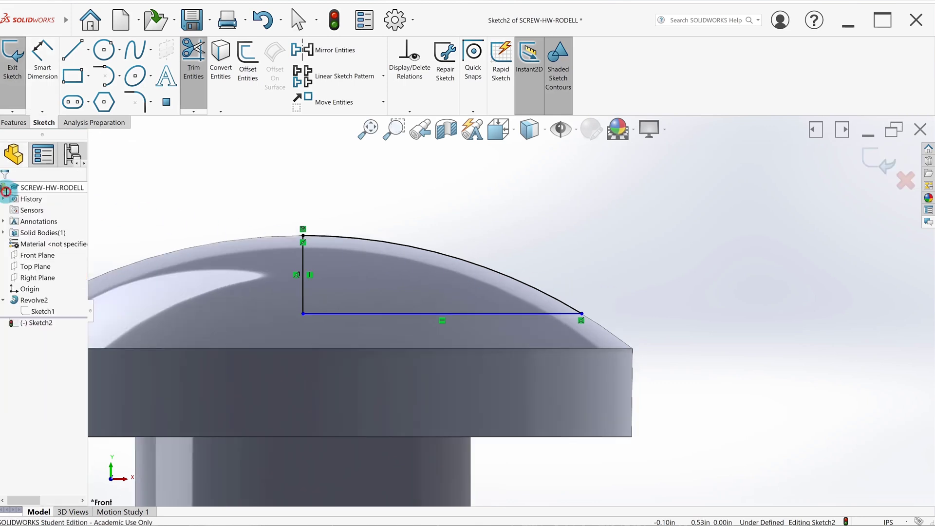
Step: Dimension the vertical line to 0.030 in, fully defining Sketch2
{"action": "left_click", "coordinate": [51, 76]}
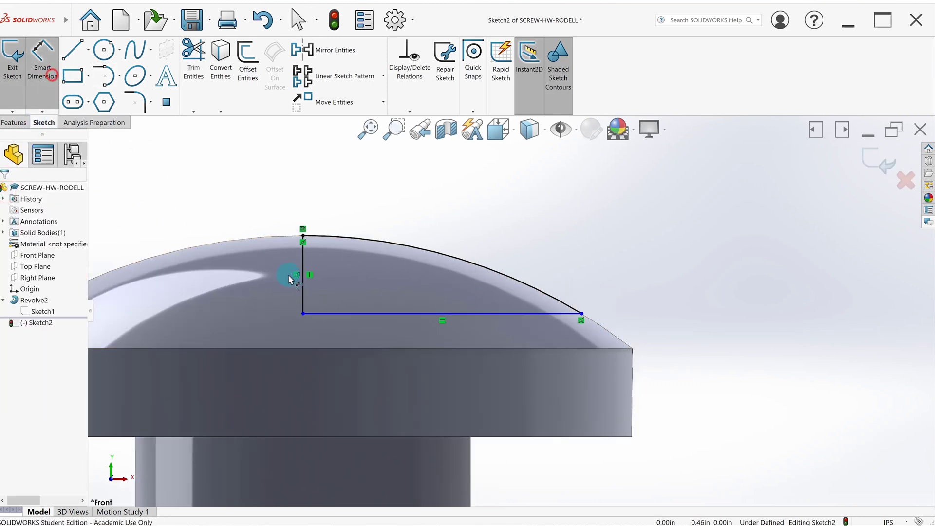
{"action": "left_click", "coordinate": [304, 295]}
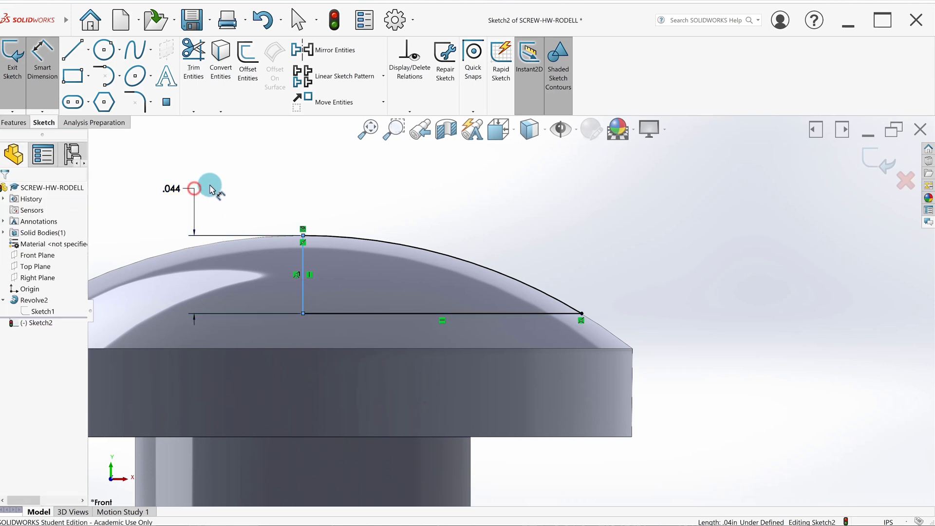
{"action": "left_click", "coordinate": [210, 189]}
{"action": "type", "text": ".030"}
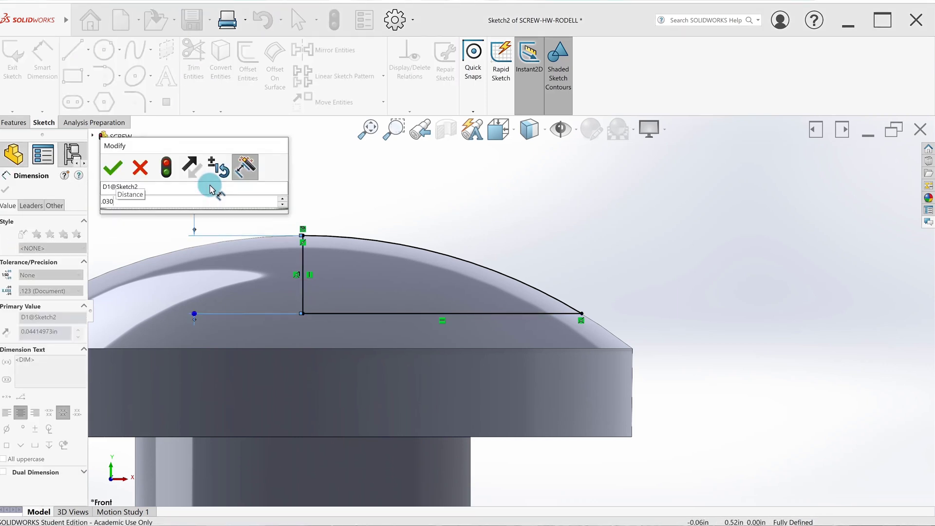
{"action": "key", "text": "Return"}
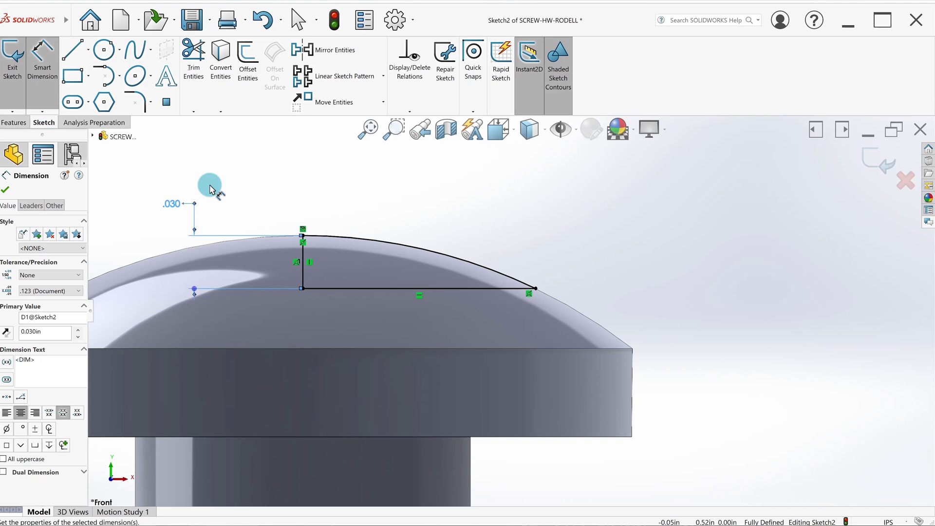
Step: Exit Sketch2, orbit to view the head from above, and start an Extruded Cut
{"action": "left_click", "coordinate": [11, 69]}
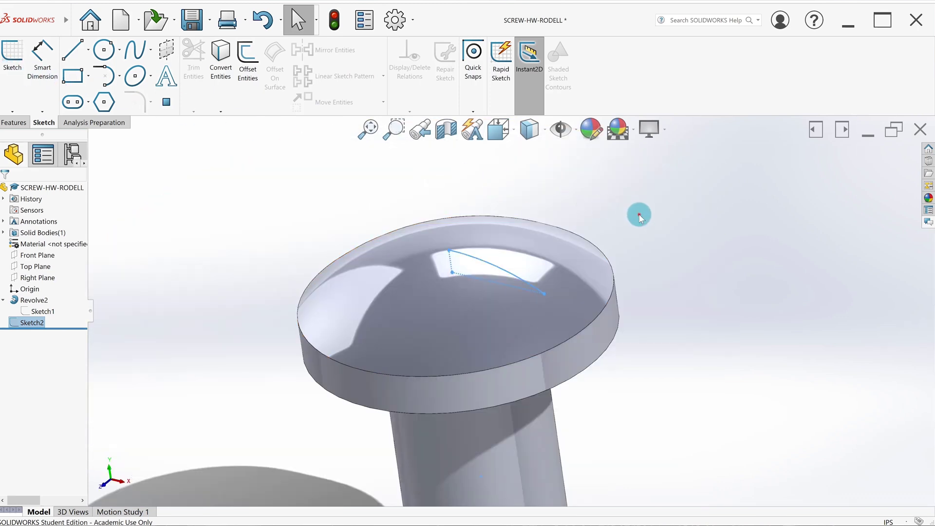
{"action": "left_click", "coordinate": [639, 215]}
{"action": "middle_click_drag", "start_coordinate": [639, 215], "coordinate": [648, 197]}
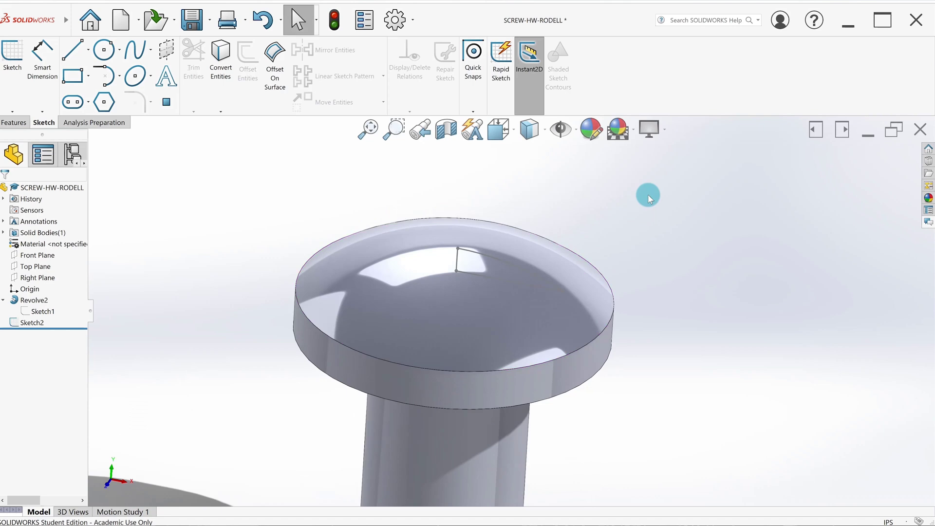
{"action": "left_click", "coordinate": [17, 118]}
{"action": "left_click", "coordinate": [162, 69]}
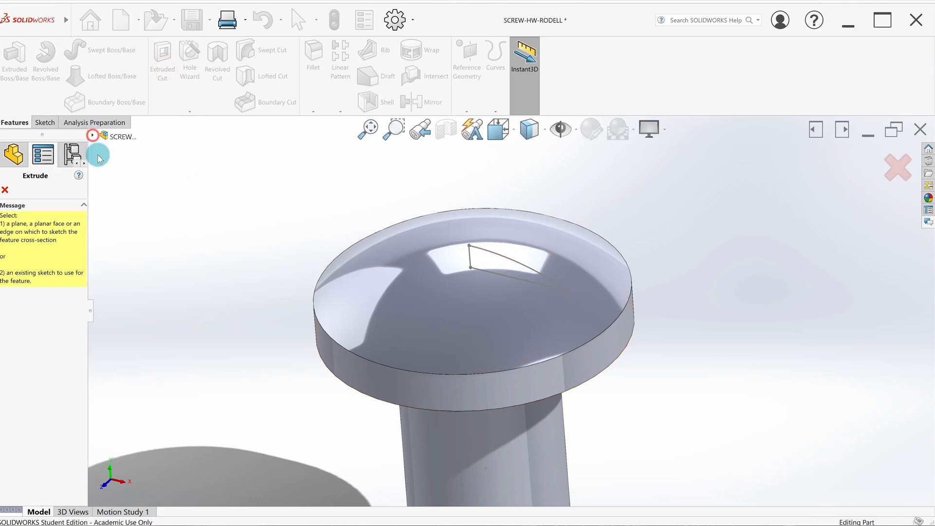
Step: Cut Sketch2 into the domed head as a Mid Plane extruded cut 0.05in deep
{"action": "left_click", "coordinate": [92, 136]}
{"action": "left_click", "coordinate": [128, 261]}
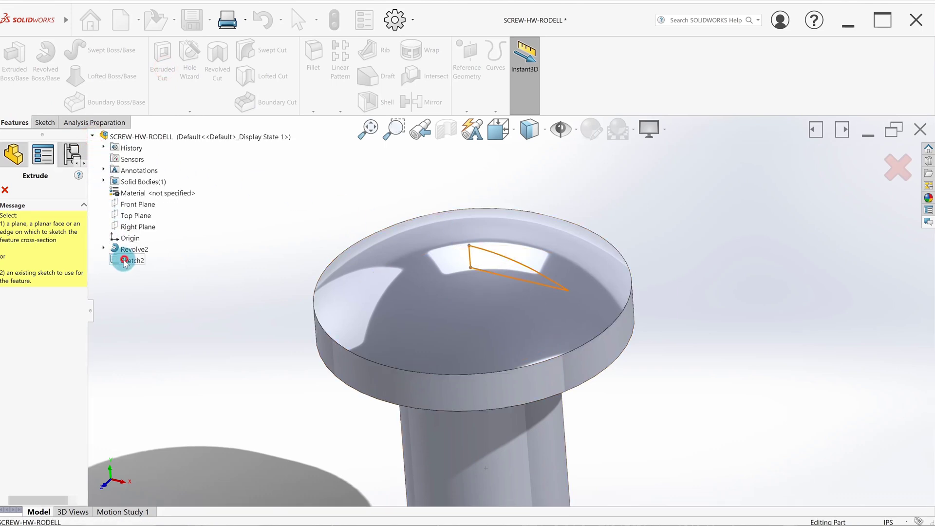
{"action": "scroll", "coordinate": [323, 265], "scroll_direction": "down", "scroll_amount": 5}
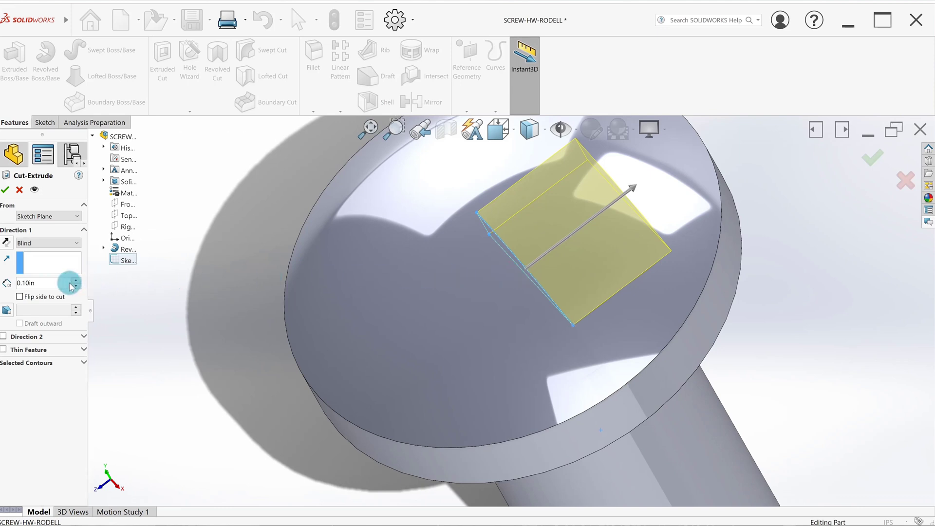
{"action": "left_click", "coordinate": [42, 243]}
{"action": "left_click", "coordinate": [39, 318]}
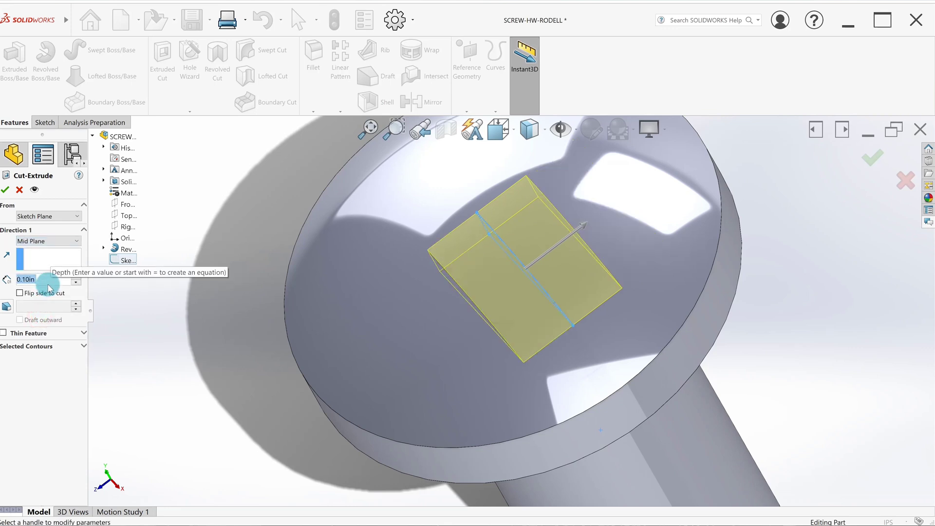
{"action": "left_click", "coordinate": [28, 278]}
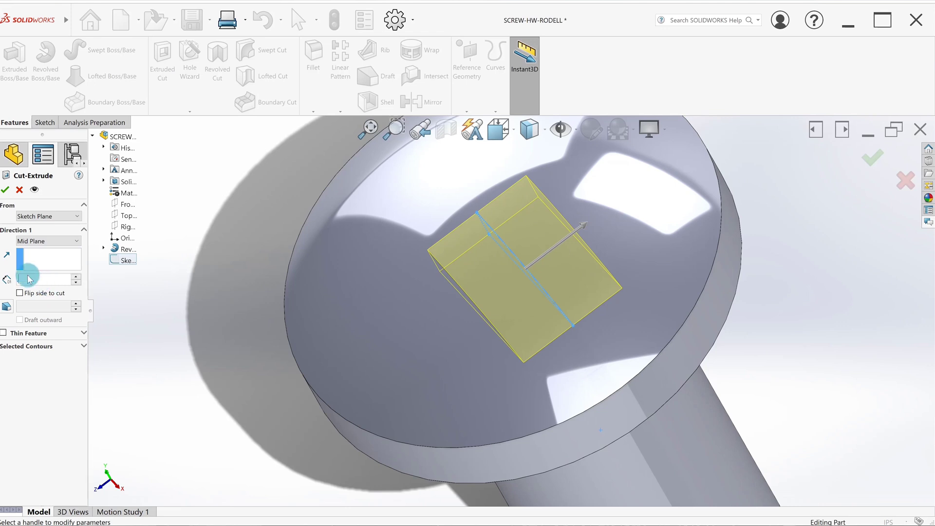
{"action": "right_click", "coordinate": [28, 278]}
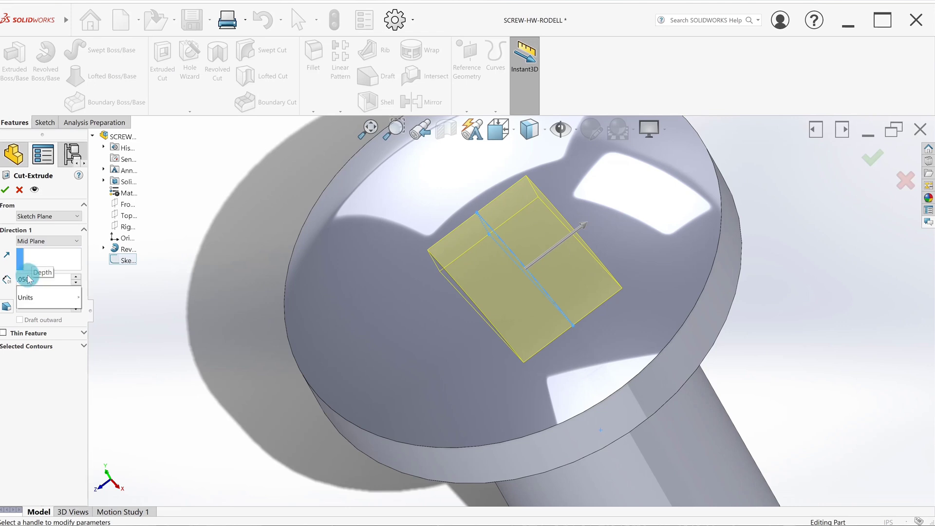
{"action": "key", "text": "Return"}
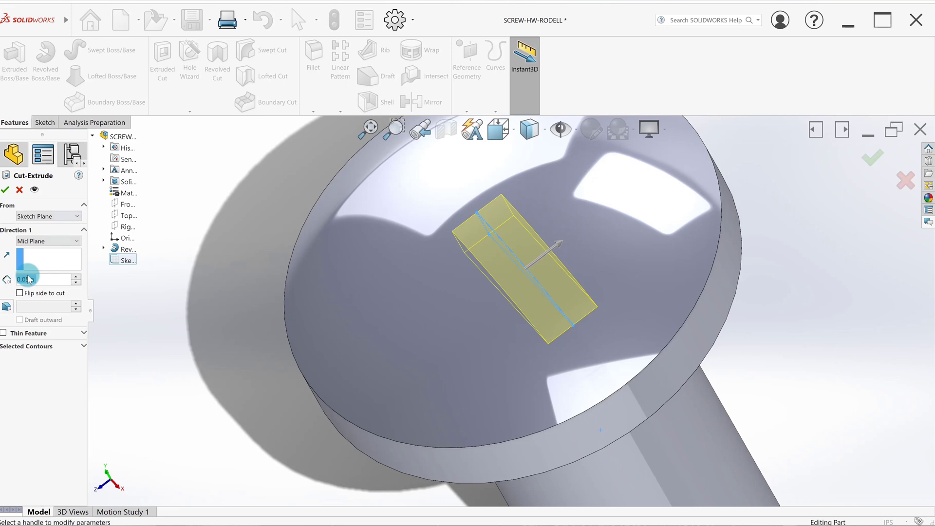
{"action": "left_click", "coordinate": [6, 191]}
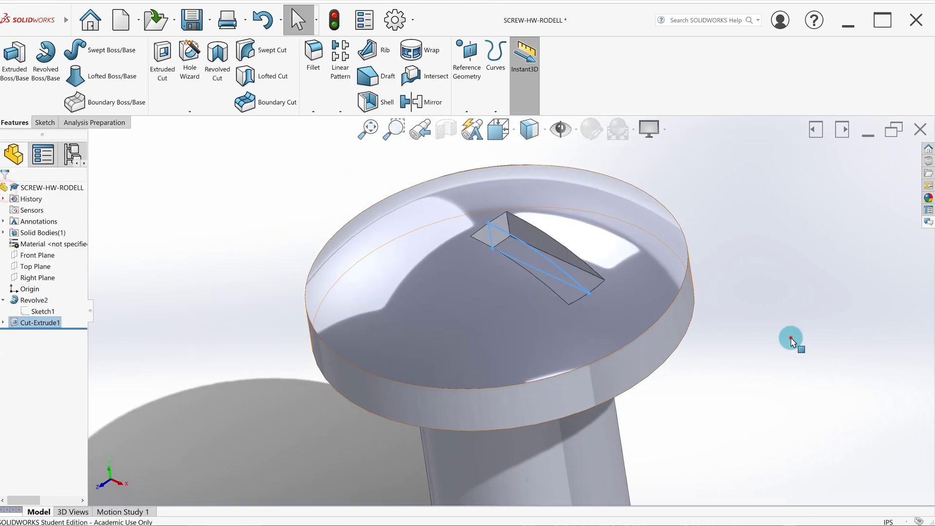
{"action": "middle_click_drag", "start_coordinate": [801, 295], "coordinate": [820, 225]}
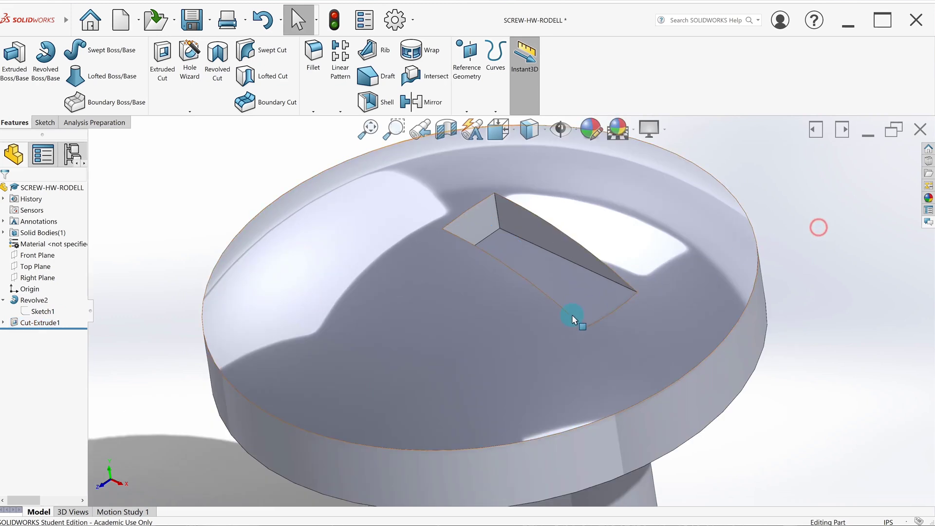
{"action": "scroll", "coordinate": [504, 345], "scroll_direction": "down", "scroll_amount": 3}
{"action": "scroll", "coordinate": [504, 345], "scroll_direction": "up", "scroll_amount": 5}
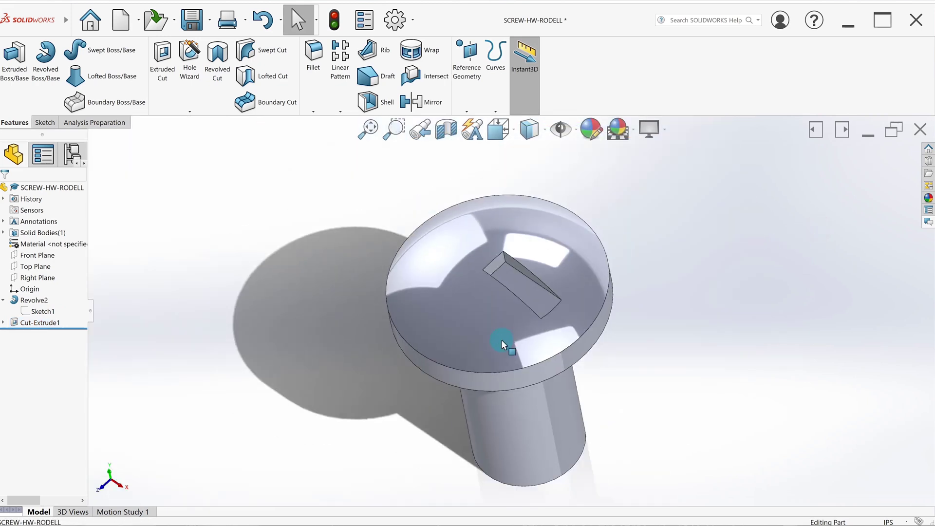
Step: Turn on View Temporary Axes so the screw's central axis shows through head and shank
{"action": "left_click", "coordinate": [576, 130]}
{"action": "left_click", "coordinate": [576, 130]}
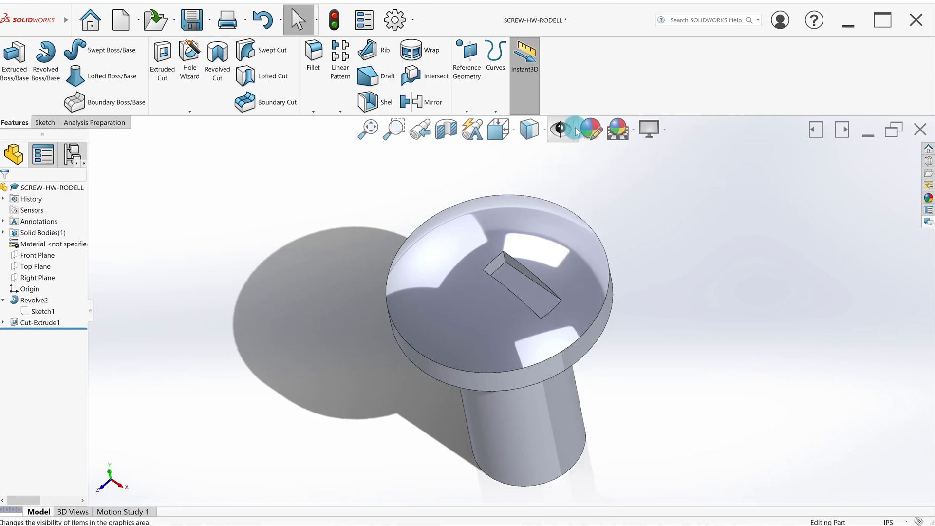
{"action": "left_click", "coordinate": [575, 129]}
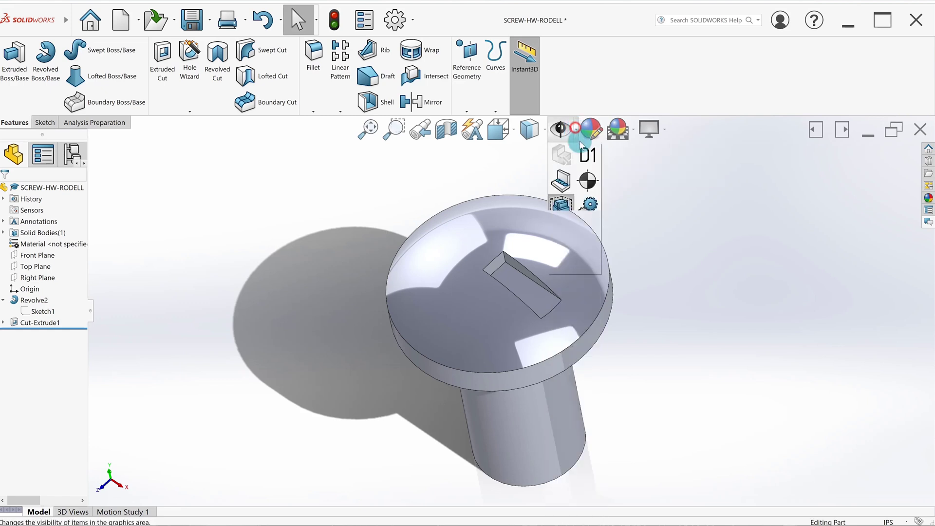
{"action": "left_click", "coordinate": [736, 228]}
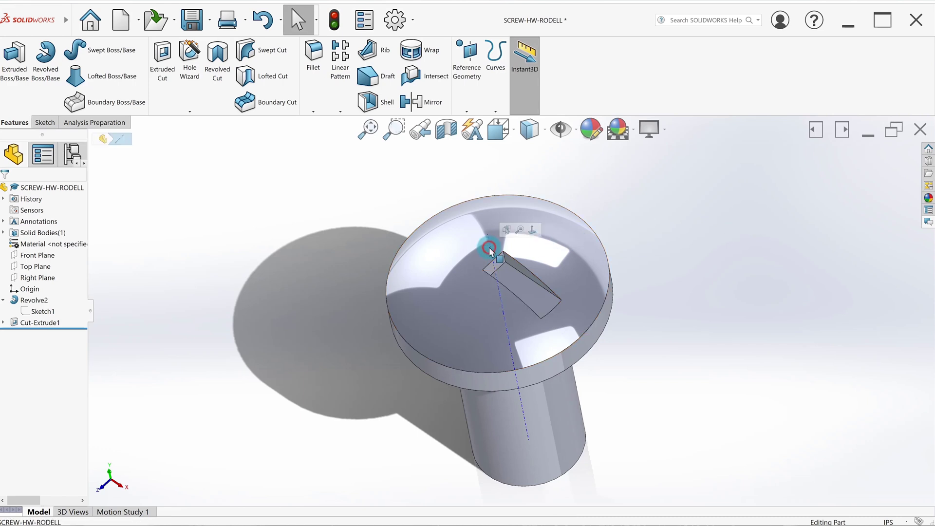
{"action": "key", "text": "Up"}
{"action": "scroll", "coordinate": [490, 252], "scroll_direction": "down", "scroll_amount": 3}
{"action": "scroll", "coordinate": [489, 247], "scroll_direction": "up", "scroll_amount": 4}
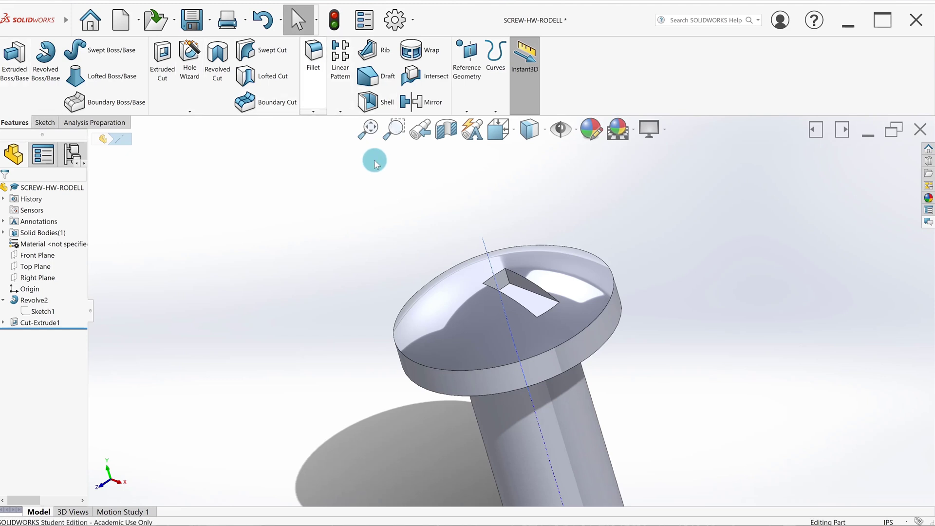
Step: Start a Circular Pattern and set the screw's central axis as its pattern axis
{"action": "left_click", "coordinate": [340, 111]}
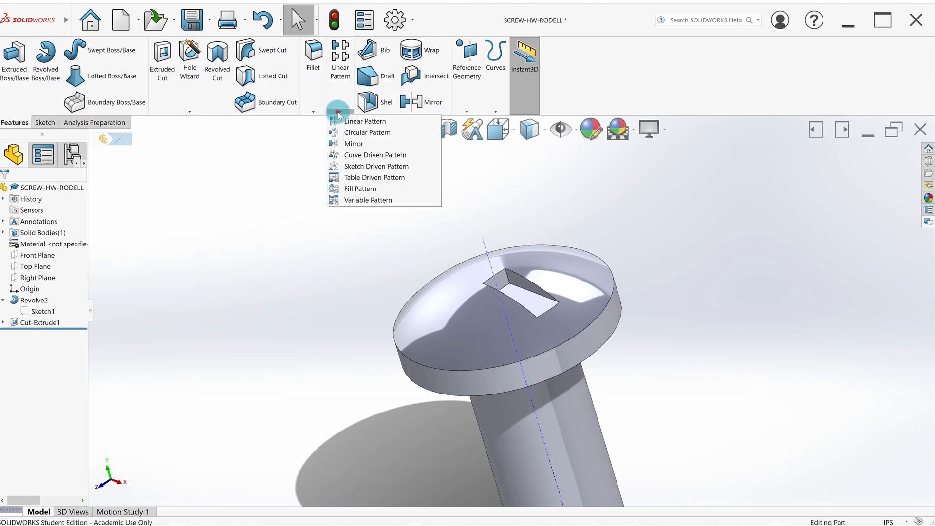
{"action": "left_click", "coordinate": [363, 133]}
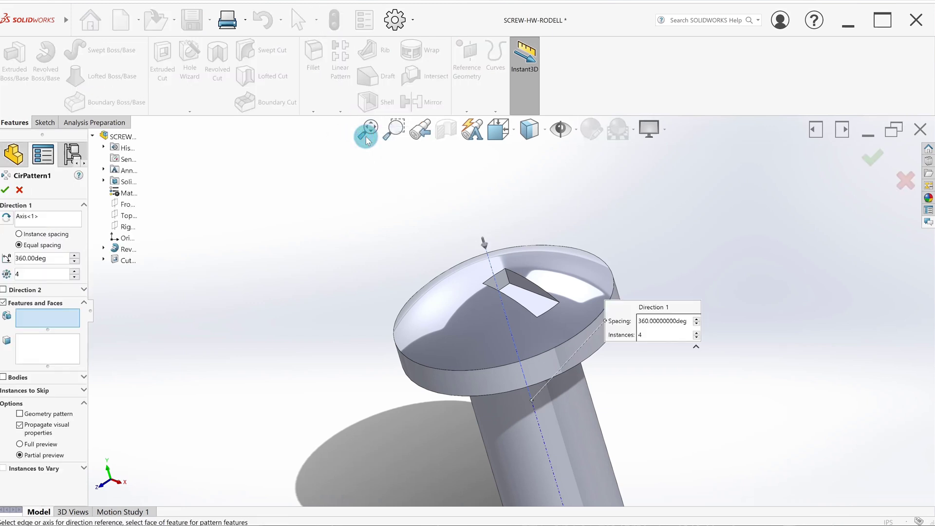
{"action": "left_click", "coordinate": [366, 139]}
{"action": "left_click", "coordinate": [26, 218]}
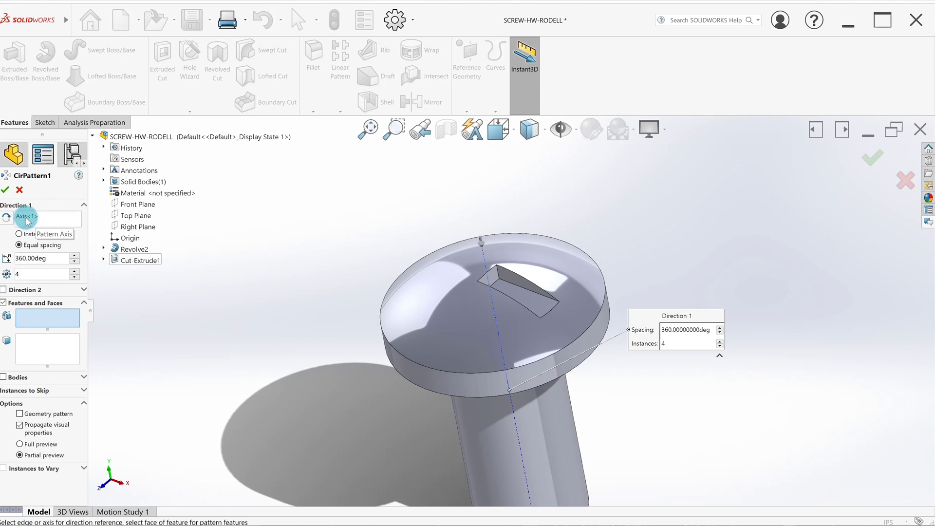
{"action": "left_click", "coordinate": [31, 217]}
{"action": "right_click", "coordinate": [31, 218]}
{"action": "left_click", "coordinate": [82, 235]}
{"action": "scroll", "coordinate": [236, 225], "scroll_direction": "down", "scroll_amount": 3}
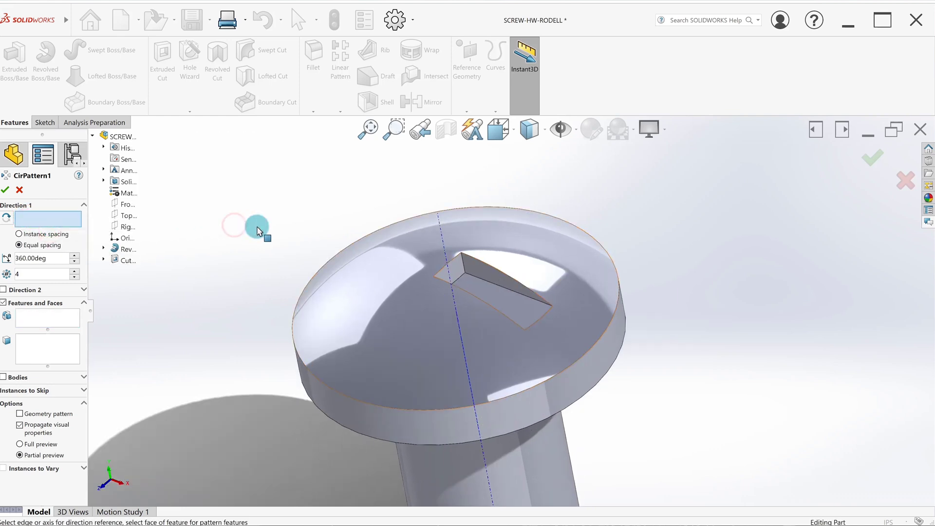
{"action": "left_click", "coordinate": [442, 239]}
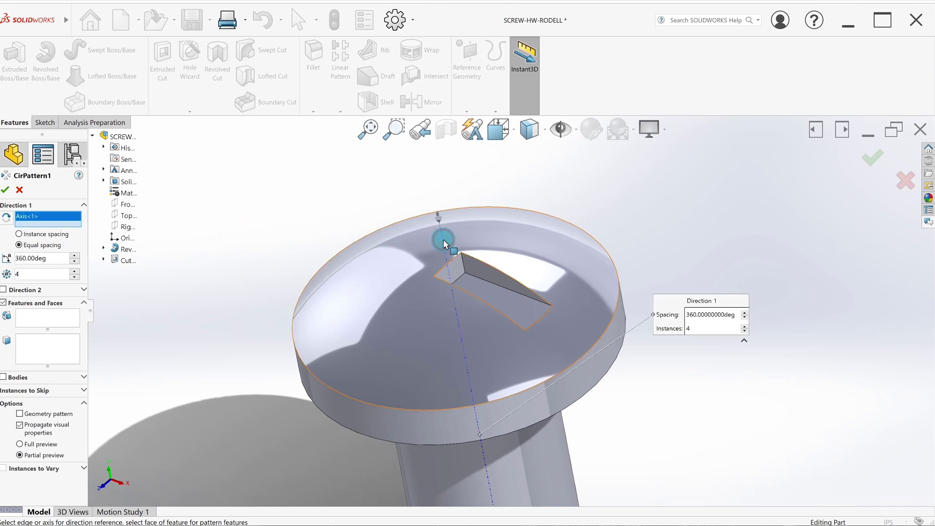
Step: Pattern Cut-Extrude1 with equal spacing over 360° into 4 instances
{"action": "left_click", "coordinate": [40, 321]}
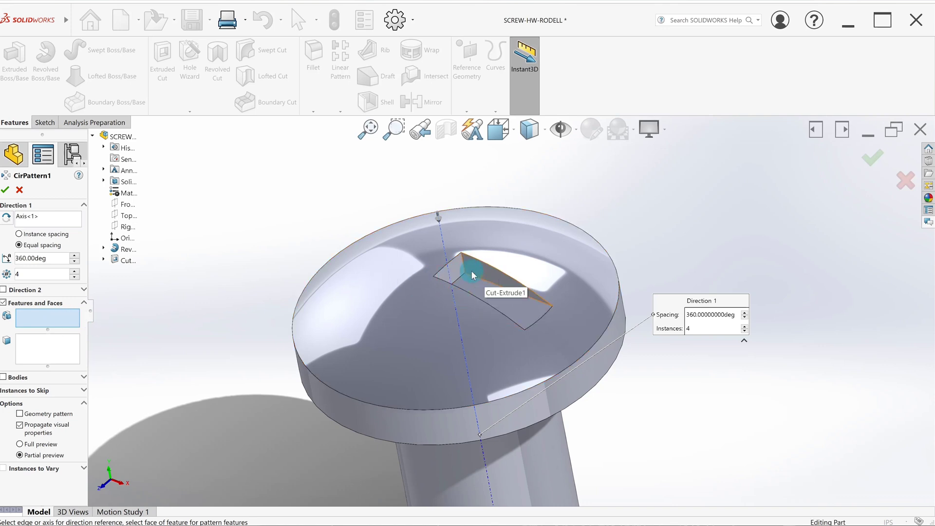
{"action": "left_click", "coordinate": [124, 262]}
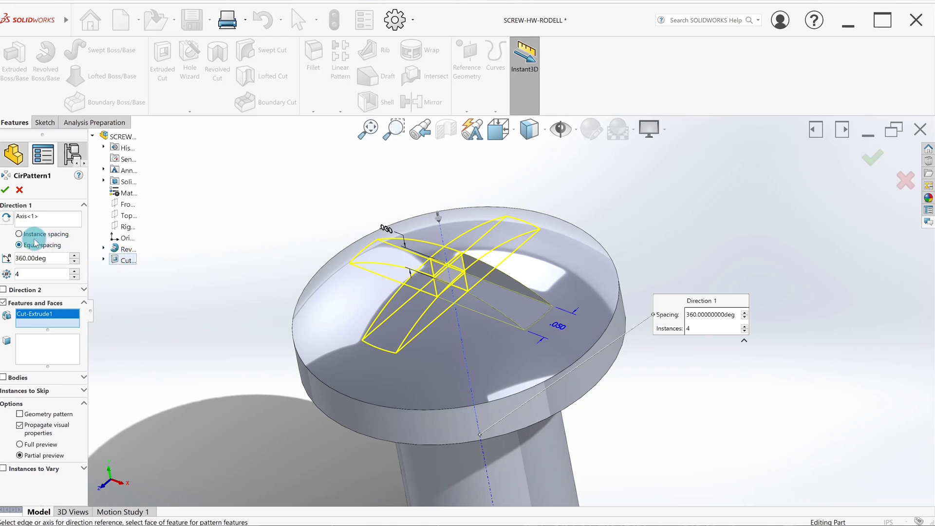
{"action": "left_click", "coordinate": [19, 234]}
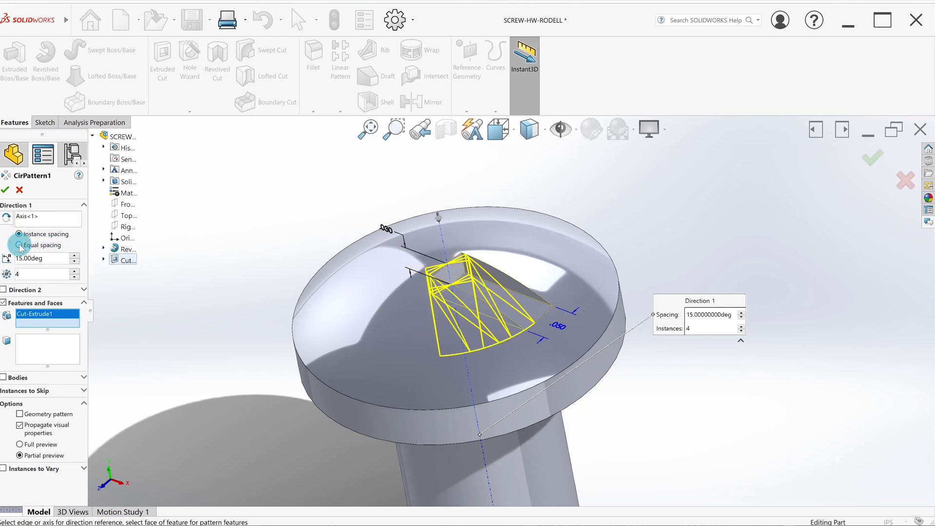
{"action": "left_click", "coordinate": [19, 246]}
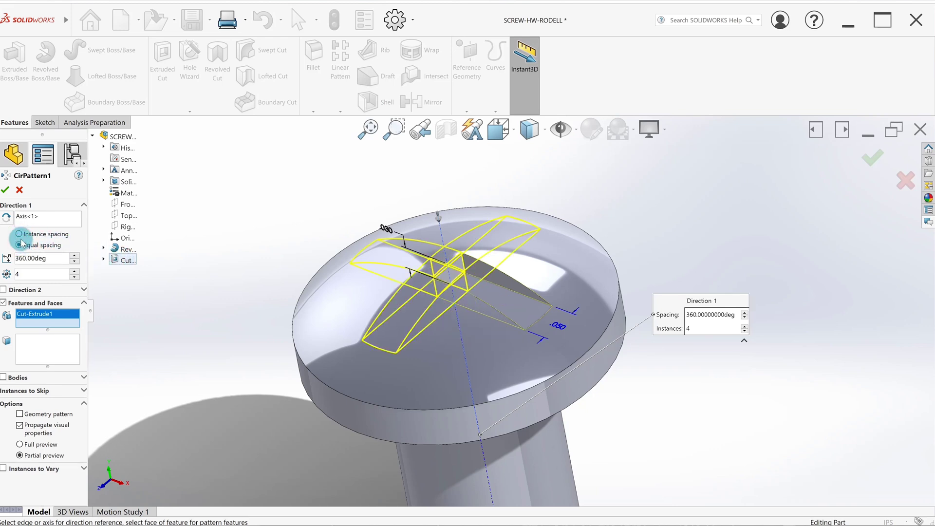
{"action": "left_click", "coordinate": [19, 234]}
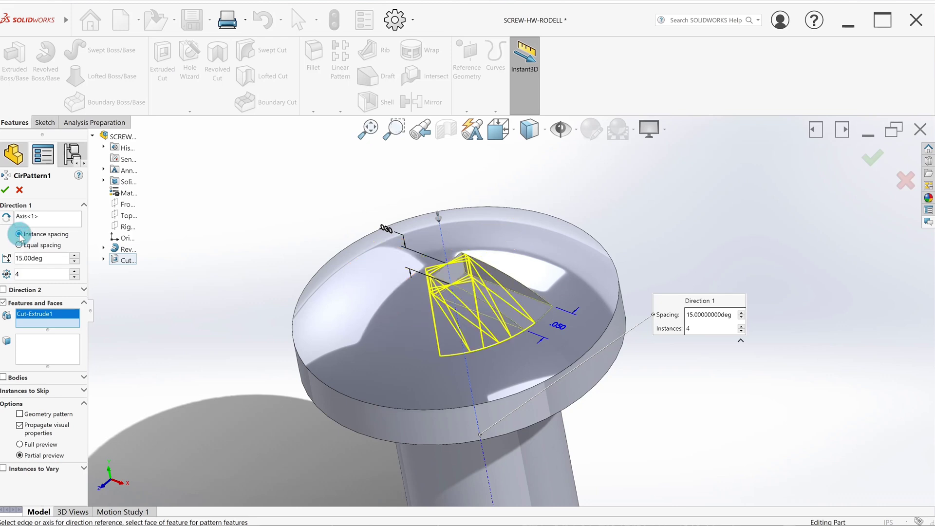
{"action": "left_click", "coordinate": [21, 245]}
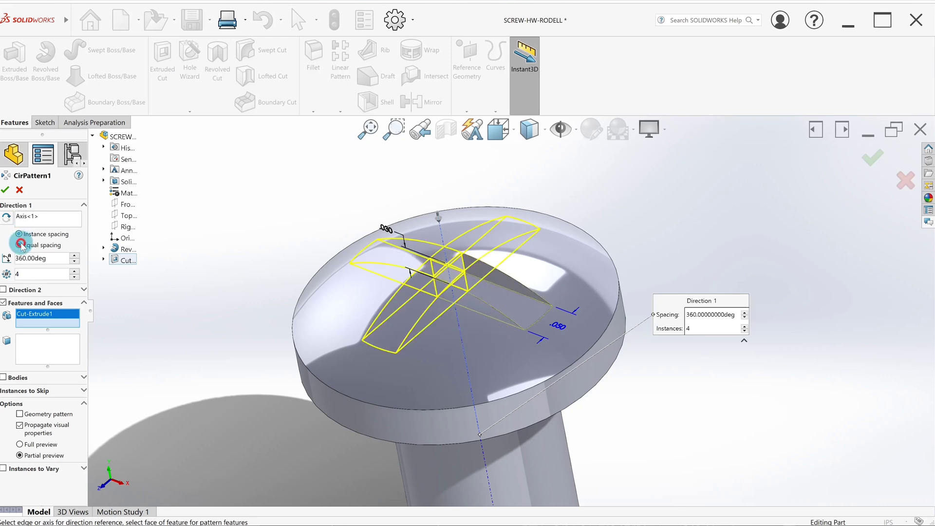
{"action": "left_click", "coordinate": [73, 272]}
{"action": "left_click", "coordinate": [74, 272]}
{"action": "left_click", "coordinate": [74, 272]}
{"action": "left_click", "coordinate": [74, 272]}
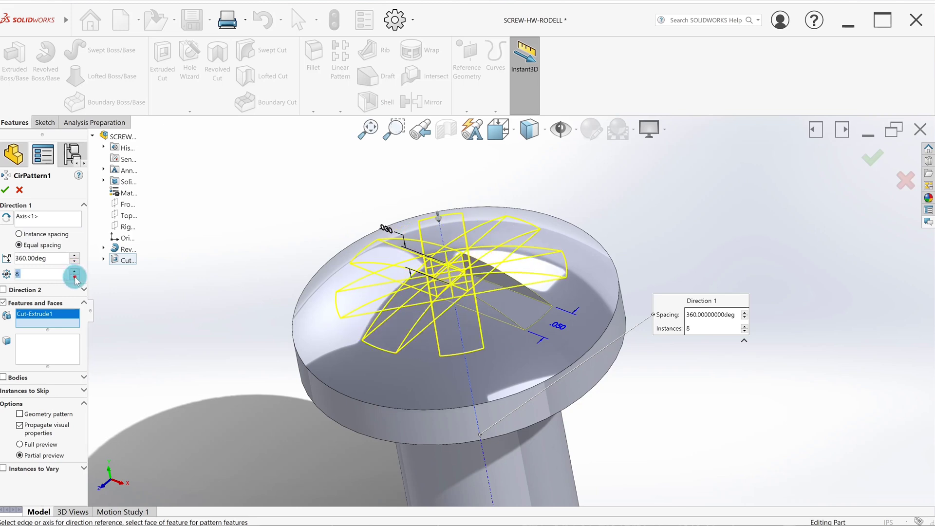
{"action": "left_click", "coordinate": [75, 277]}
{"action": "left_click", "coordinate": [75, 277]}
{"action": "left_click", "coordinate": [75, 277]}
{"action": "left_click", "coordinate": [75, 277]}
{"action": "left_click", "coordinate": [75, 277]}
{"action": "left_click", "coordinate": [76, 271]}
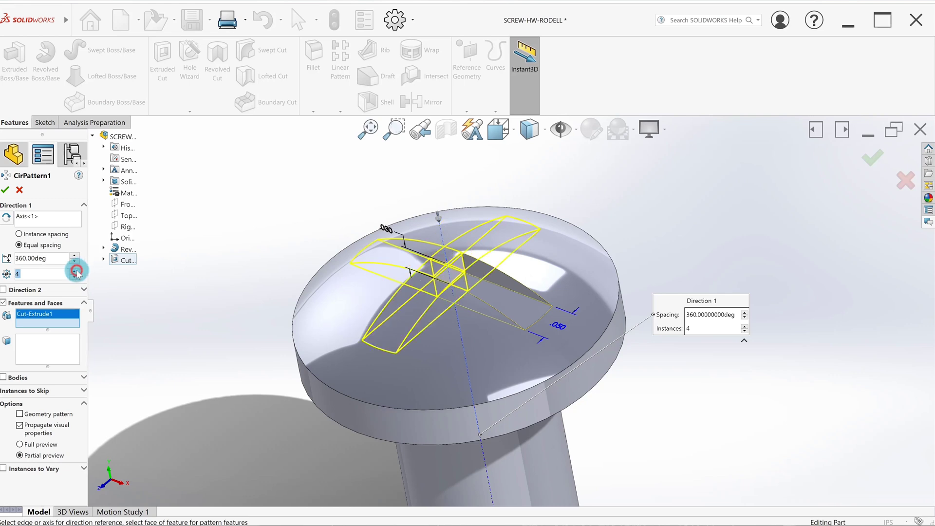
{"action": "left_click", "coordinate": [6, 191]}
{"action": "key", "text": "z"}
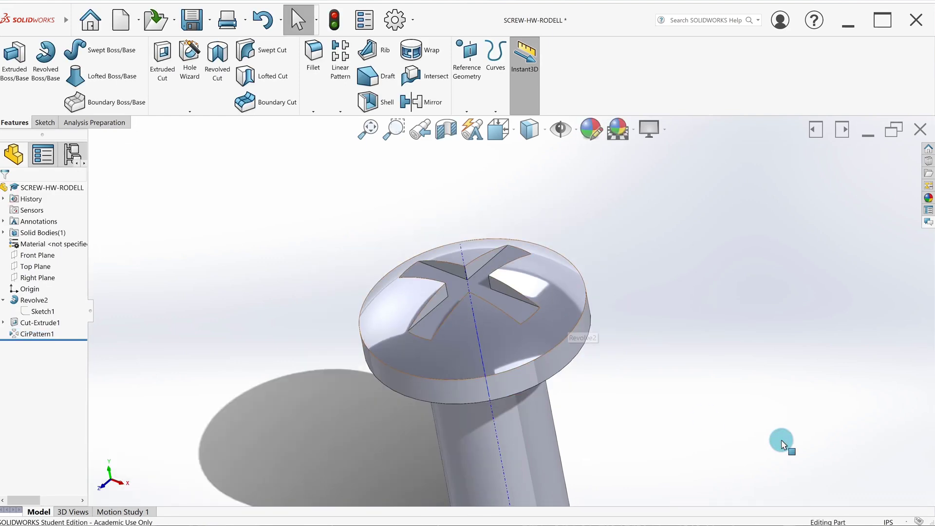
Step: Fillet the screw head's outer circular edge with a 0.01in radius
{"action": "left_click", "coordinate": [311, 54]}
{"action": "scroll", "coordinate": [383, 211], "scroll_direction": "down", "scroll_amount": 5}
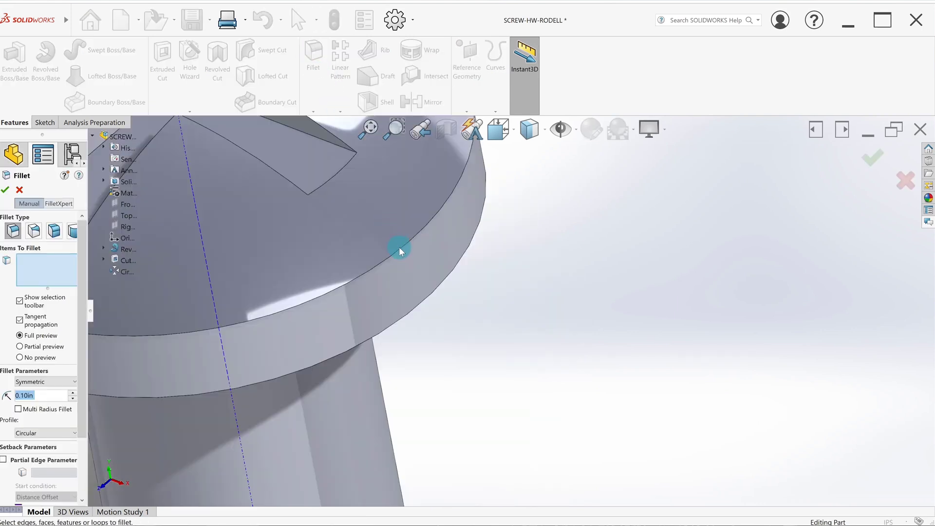
{"action": "left_click", "coordinate": [400, 250]}
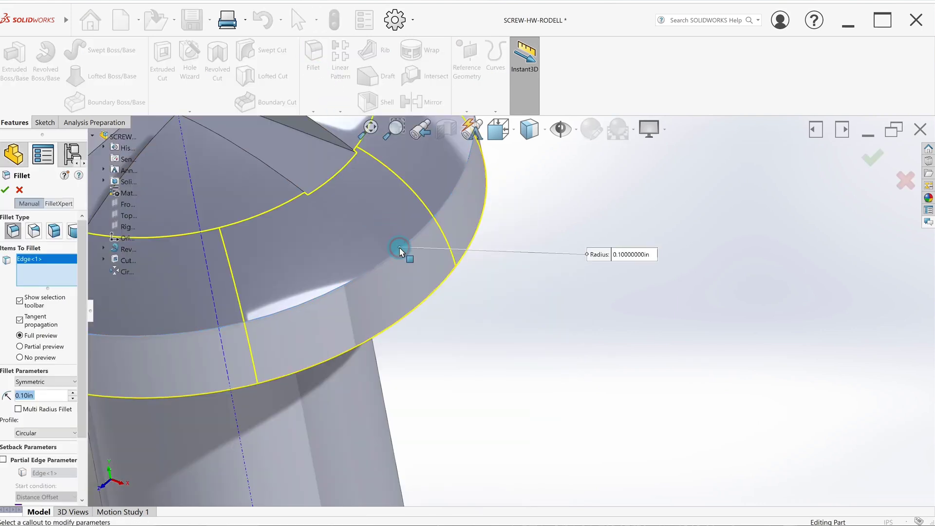
{"action": "left_click", "coordinate": [51, 395]}
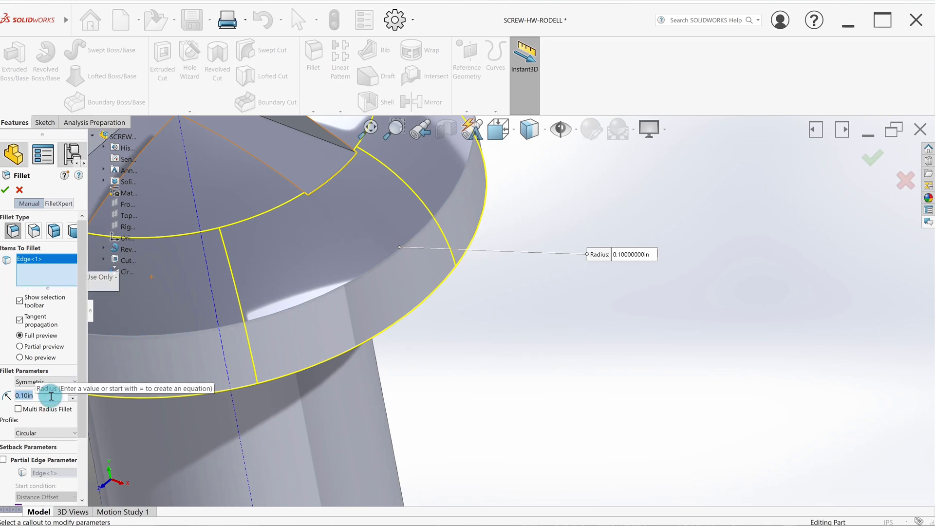
{"action": "type", "text": ".010"}
{"action": "left_click", "coordinate": [6, 347]}
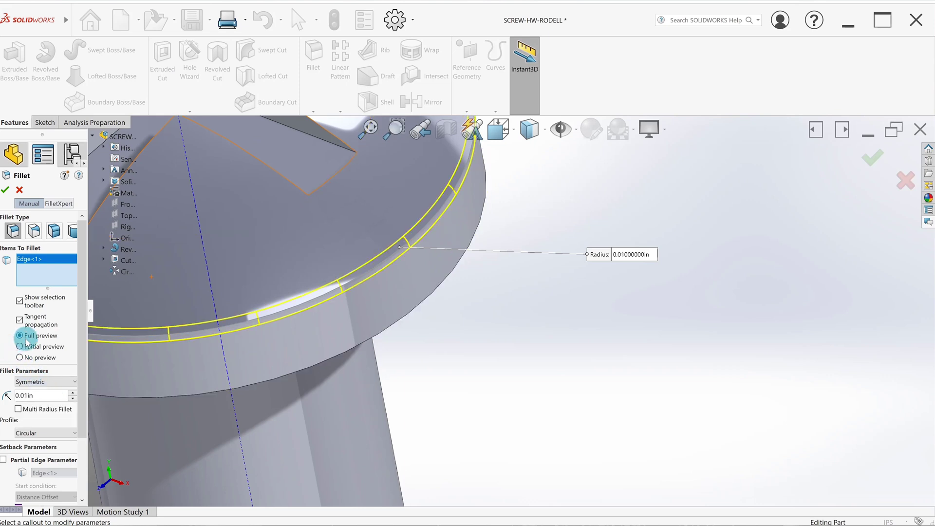
{"action": "left_click", "coordinate": [5, 191]}
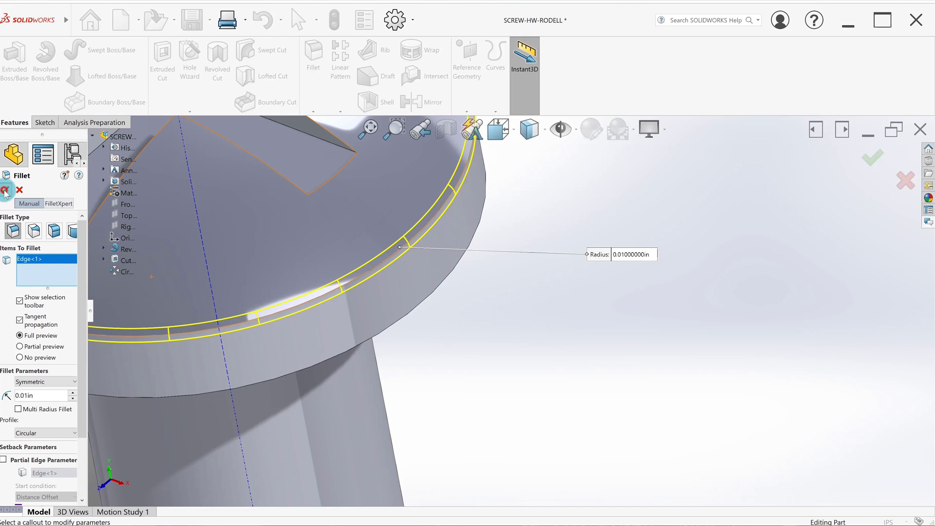
{"action": "scroll", "coordinate": [526, 290], "scroll_direction": "up", "scroll_amount": 4}
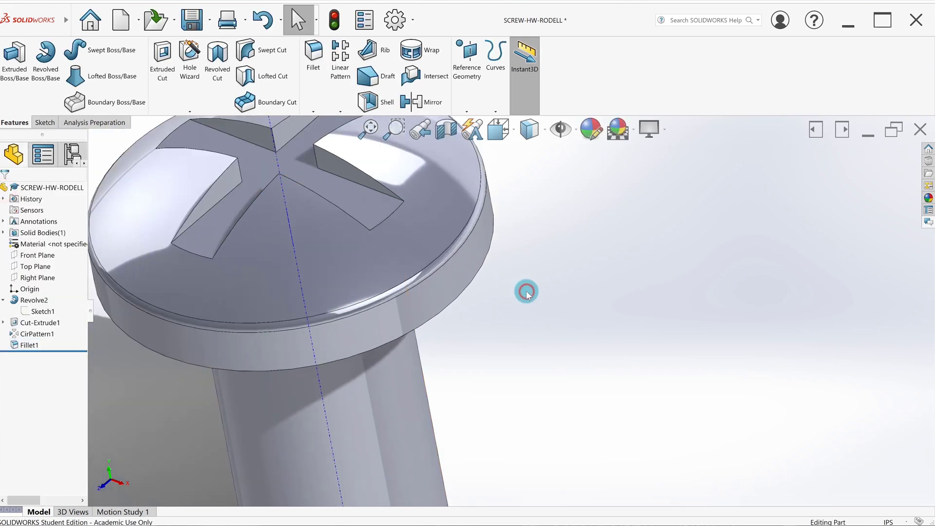
{"action": "scroll", "coordinate": [526, 293], "scroll_direction": "up", "scroll_amount": 4}
{"action": "scroll", "coordinate": [527, 293], "scroll_direction": "down", "scroll_amount": 5}
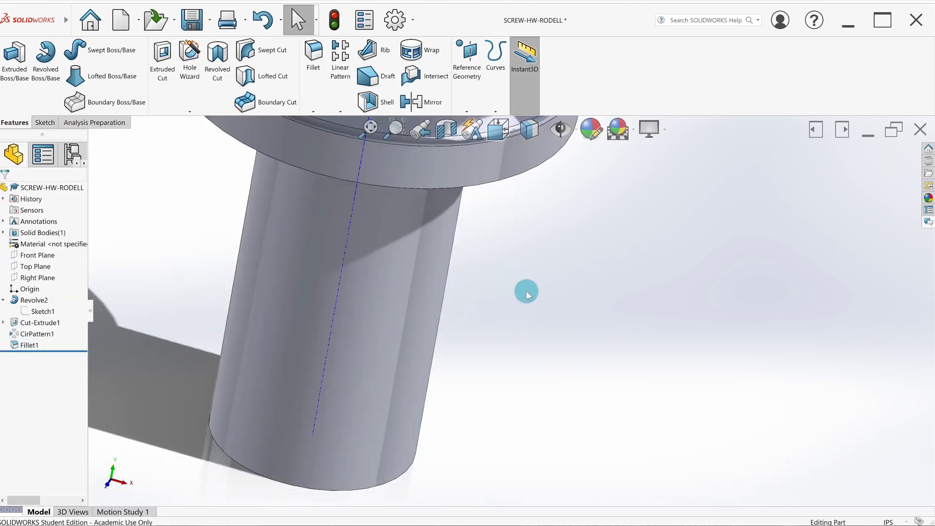
{"action": "scroll", "coordinate": [400, 487], "scroll_direction": "up", "scroll_amount": 8}
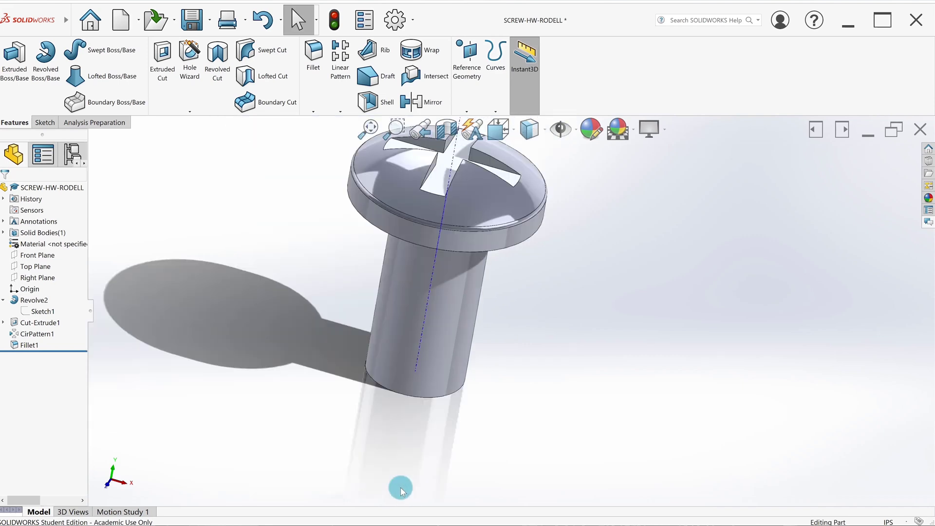
Step: Chamfer the shank's bottom edge with distance 0.05in and angle 45°
{"action": "left_click", "coordinate": [315, 112]}
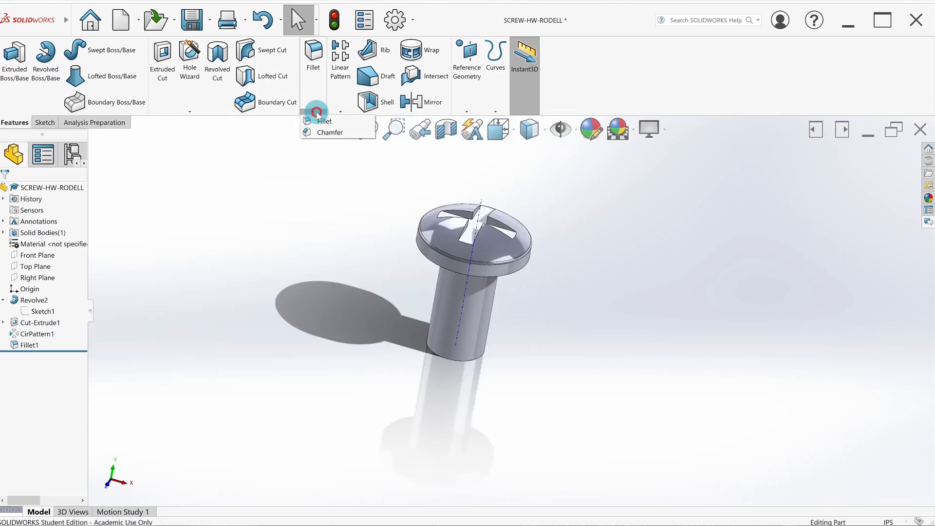
{"action": "left_click", "coordinate": [334, 136]}
{"action": "middle_click_drag", "start_coordinate": [351, 185], "coordinate": [445, 324]}
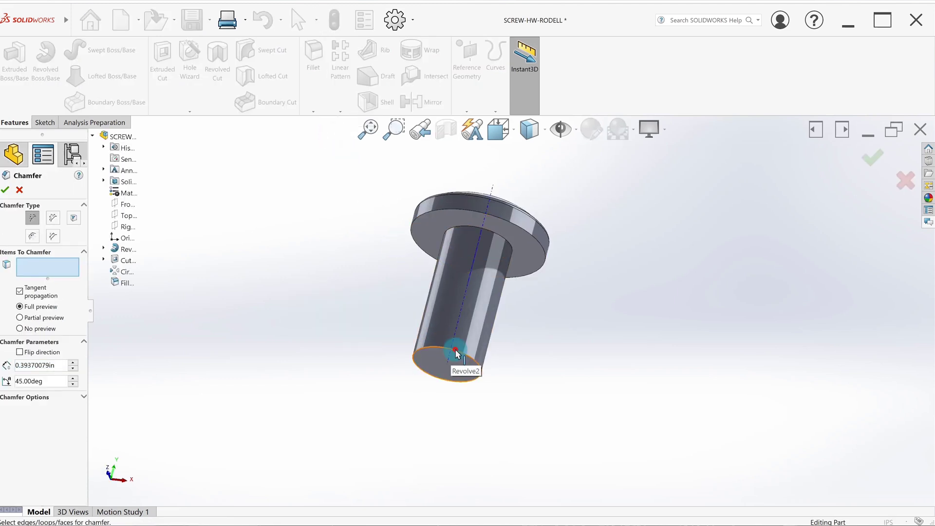
{"action": "left_click", "coordinate": [456, 351]}
{"action": "left_click", "coordinate": [65, 365]}
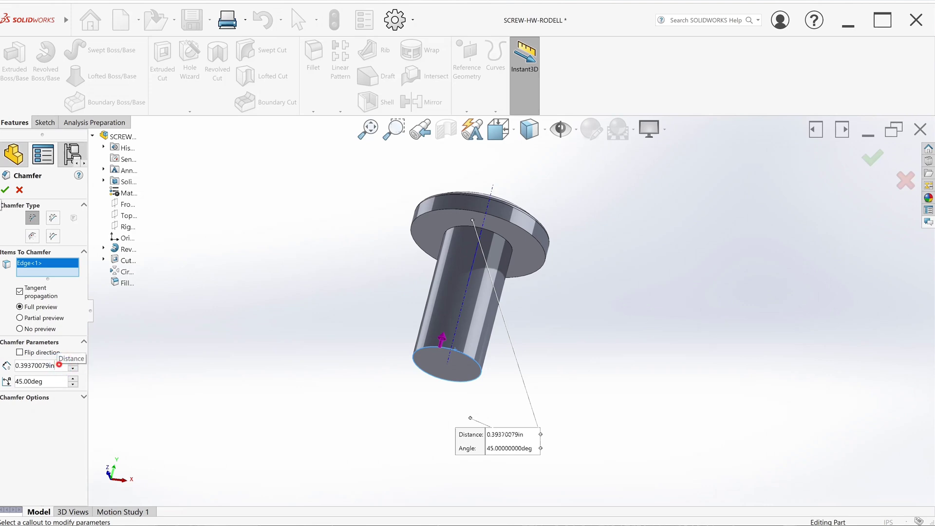
{"action": "left_click", "coordinate": [59, 365]}
{"action": "type", "text": ".050"}
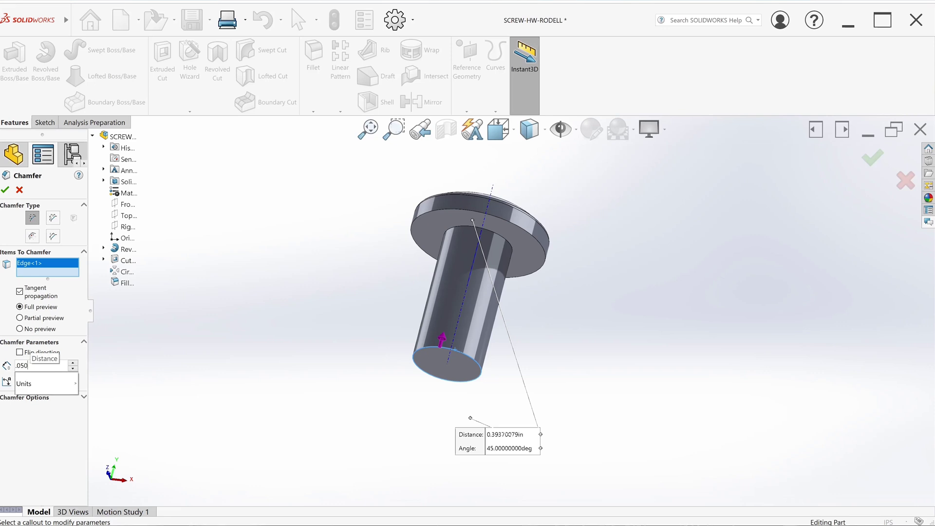
{"action": "left_click", "coordinate": [71, 486]}
{"action": "left_click", "coordinate": [53, 382]}
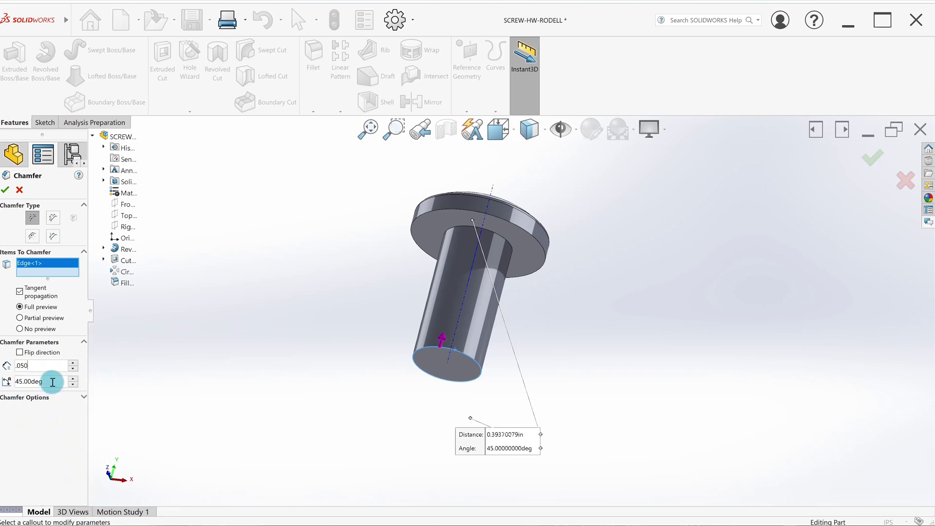
{"action": "left_click", "coordinate": [60, 415]}
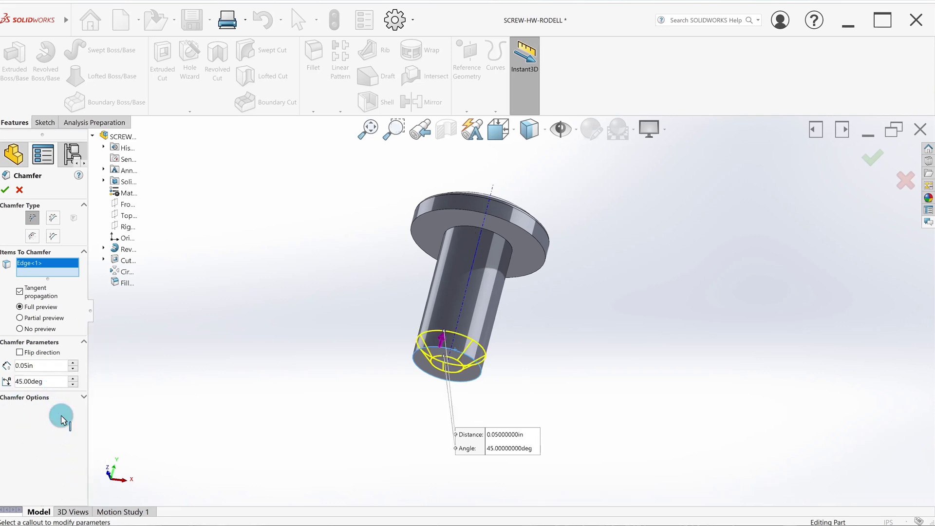
{"action": "scroll", "coordinate": [60, 415], "scroll_direction": "down", "scroll_amount": 4}
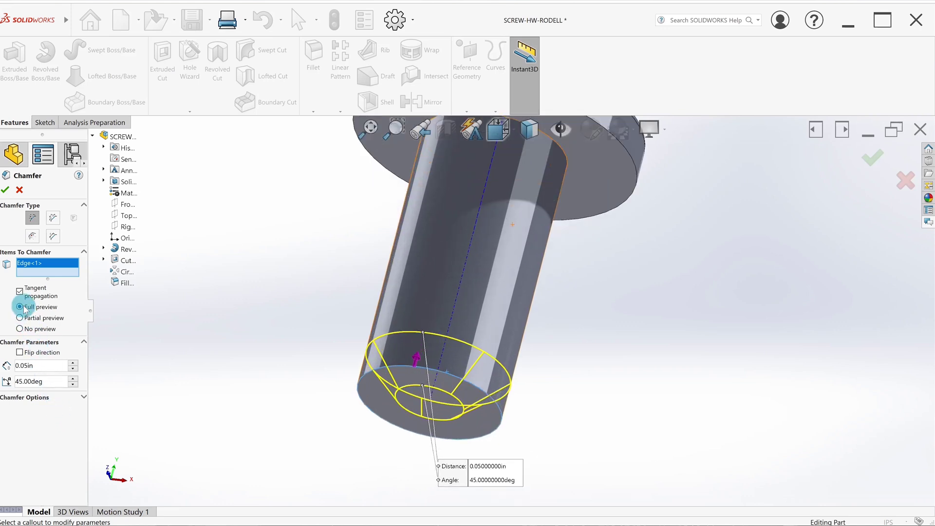
{"action": "left_click", "coordinate": [5, 190]}
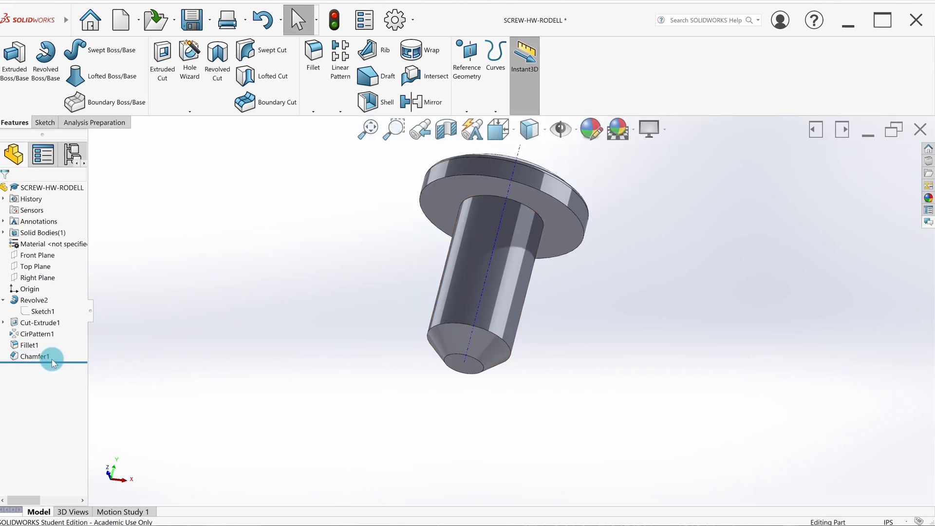
{"action": "left_click", "coordinate": [36, 357]}
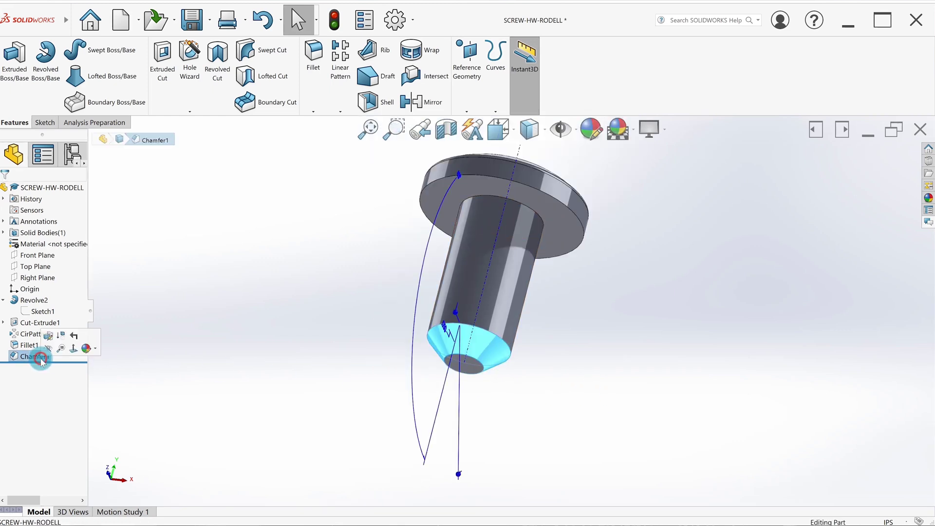
{"action": "left_click", "coordinate": [62, 336]}
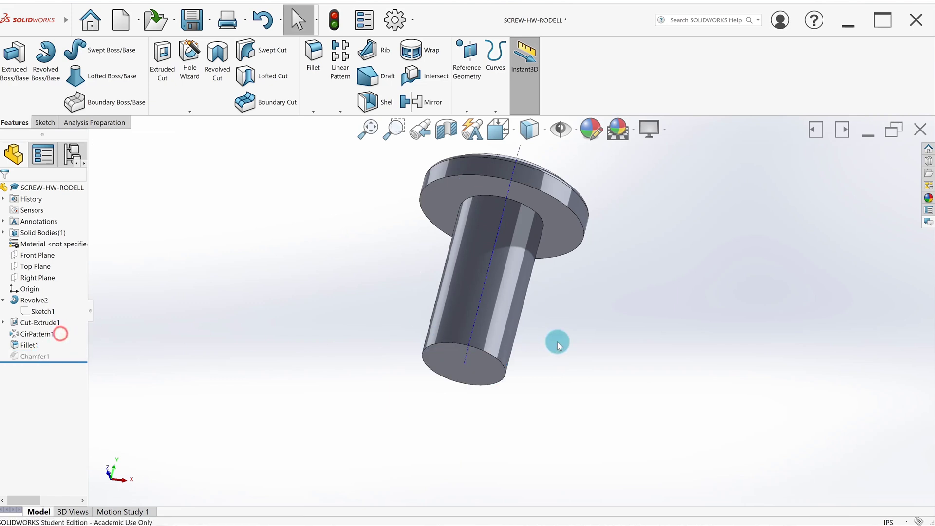
{"action": "scroll", "coordinate": [567, 343], "scroll_direction": "down", "scroll_amount": 3}
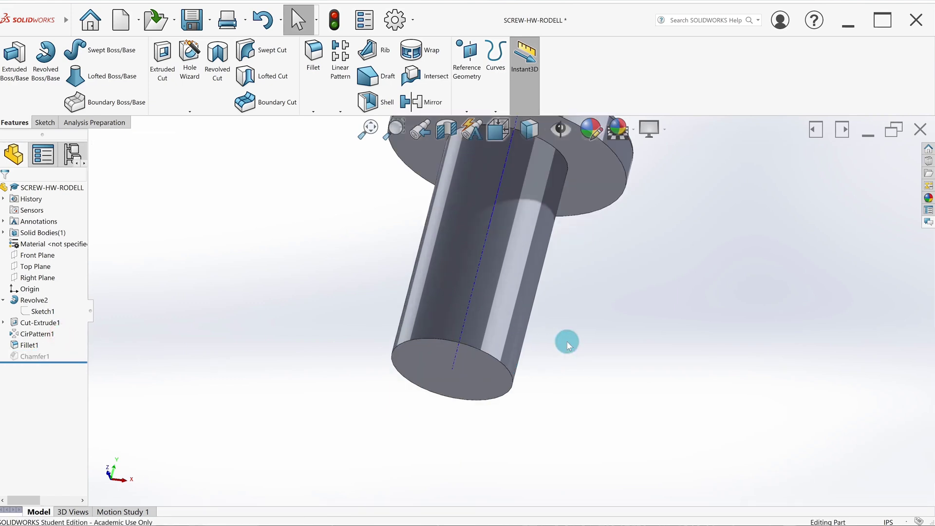
{"action": "left_click", "coordinate": [30, 357]}
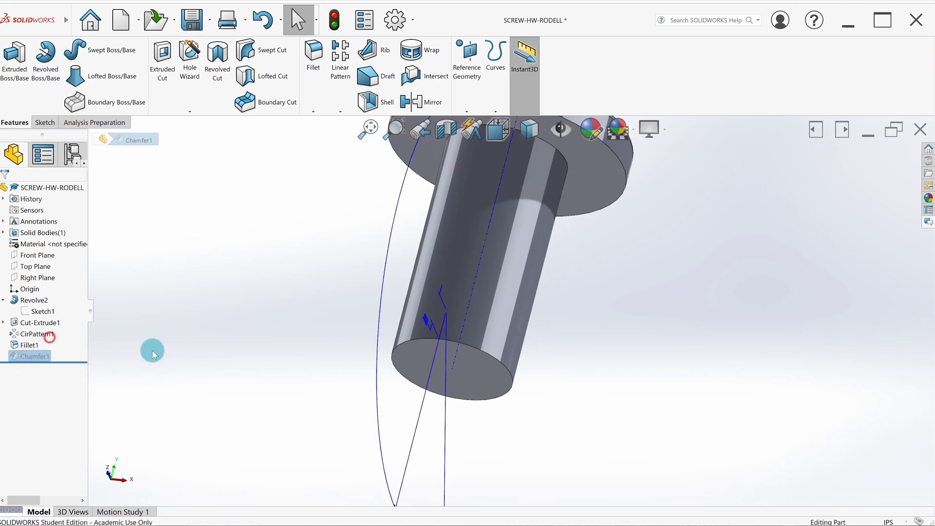
{"action": "left_click", "coordinate": [62, 336]}
{"action": "left_click", "coordinate": [323, 373]}
{"action": "key", "text": "f"}
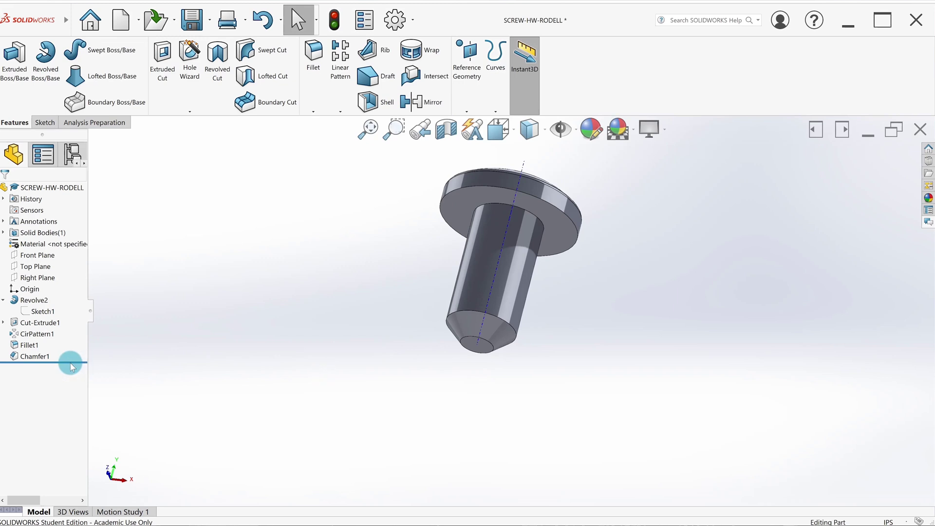
{"action": "left_click_drag", "start_coordinate": [70, 363], "coordinate": [63, 333]}
{"action": "middle_click_drag", "start_coordinate": [63, 333], "coordinate": [478, 301]}
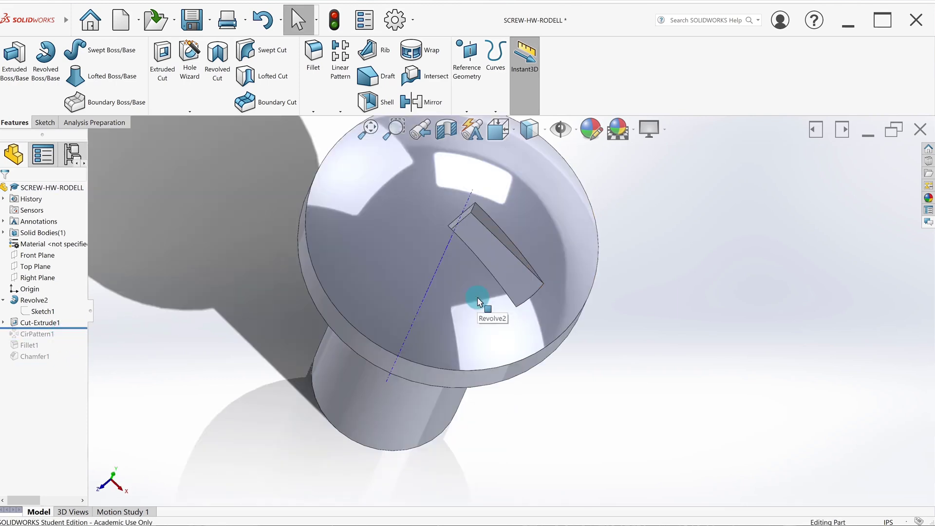
{"action": "left_click_drag", "start_coordinate": [69, 322], "coordinate": [71, 314]}
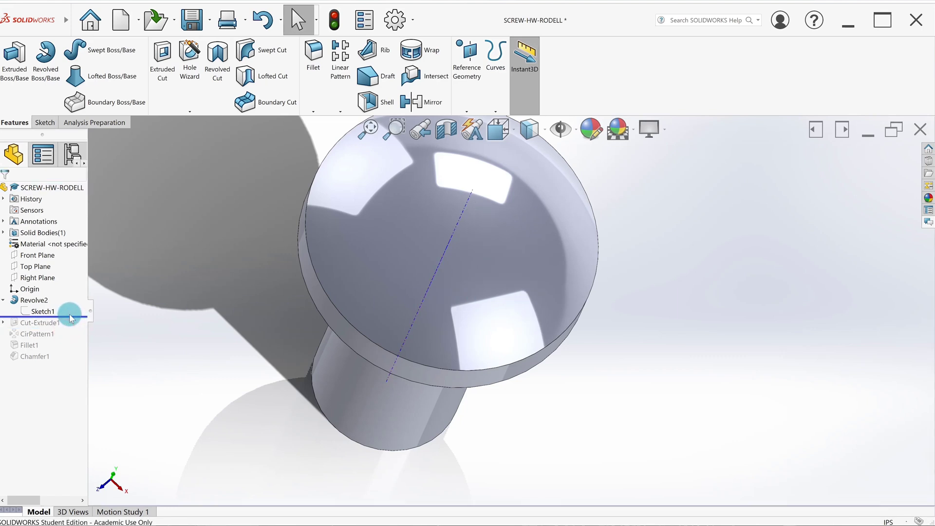
{"action": "key", "text": "ctrl+7"}
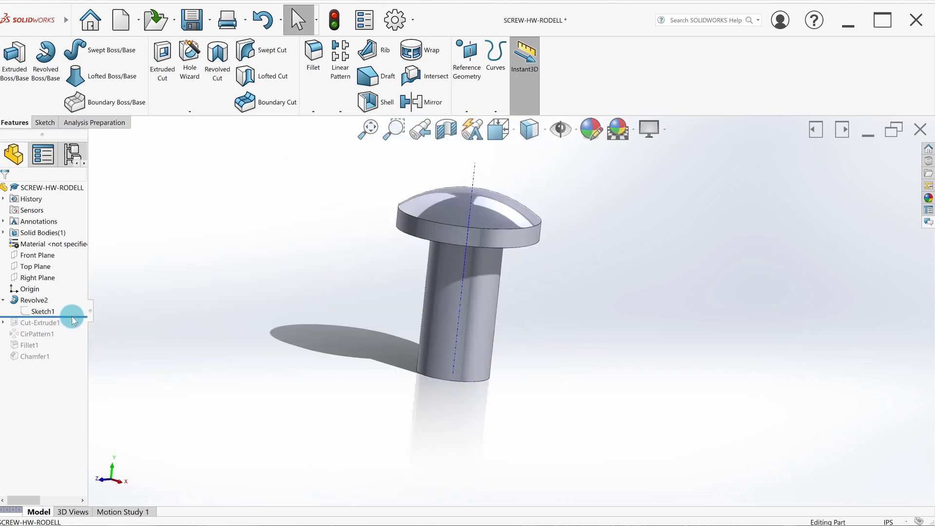
{"action": "left_click", "coordinate": [73, 317]}
{"action": "left_click_drag", "start_coordinate": [71, 360], "coordinate": [69, 362]}
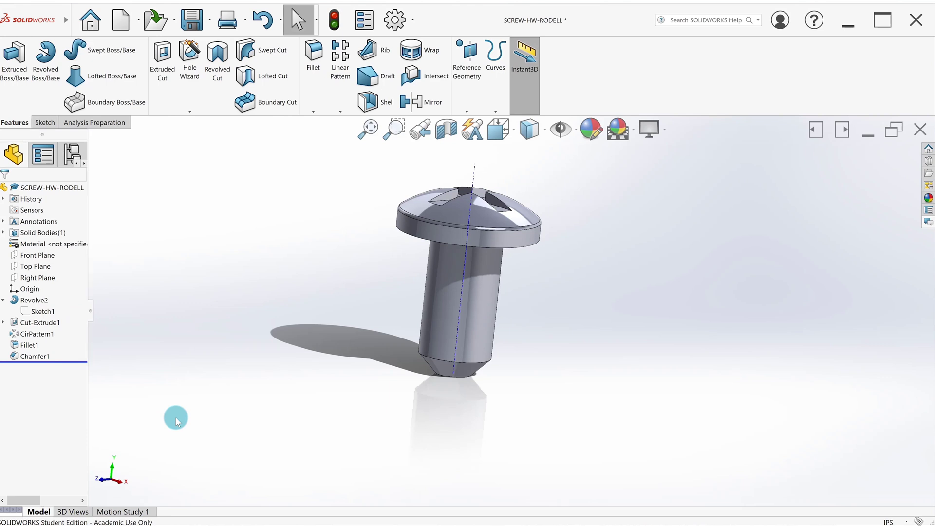